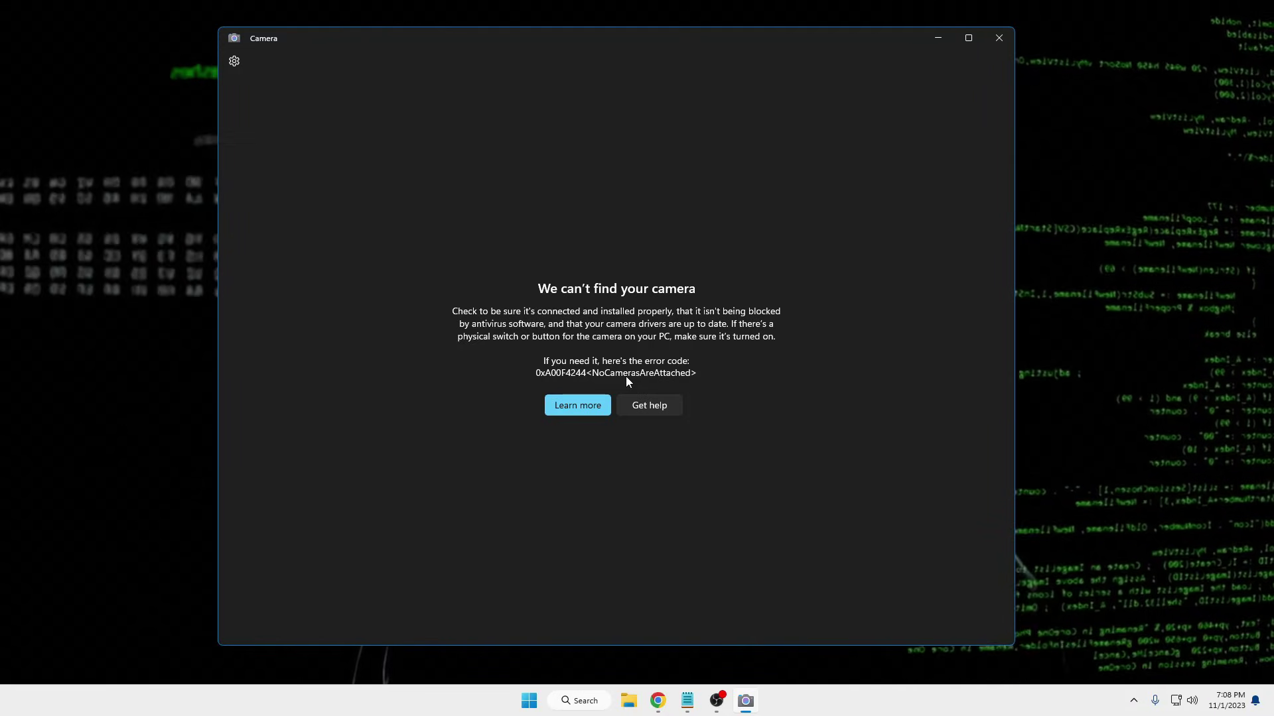
# Step: Close the Camera app's 0xA00F4244 error and run Command Prompt as administrator from a 'cmd' search
pyautogui.click(1005, 37)
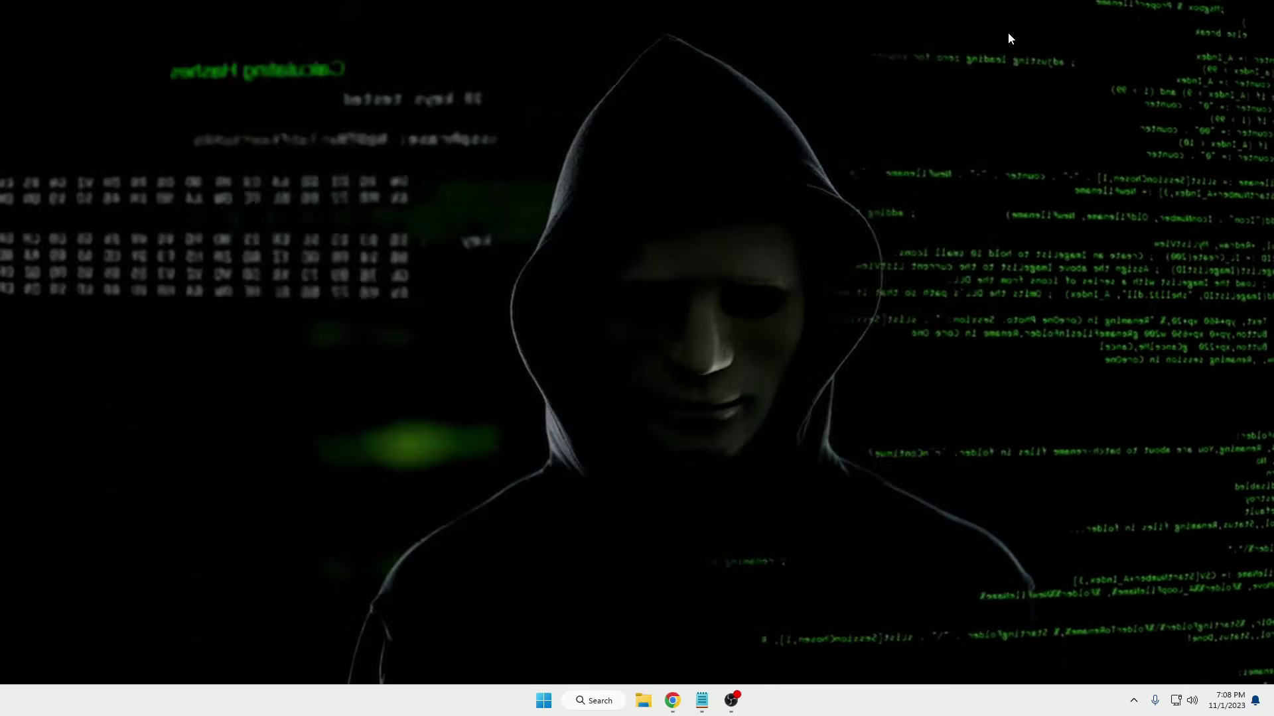
pyautogui.click(605, 704)
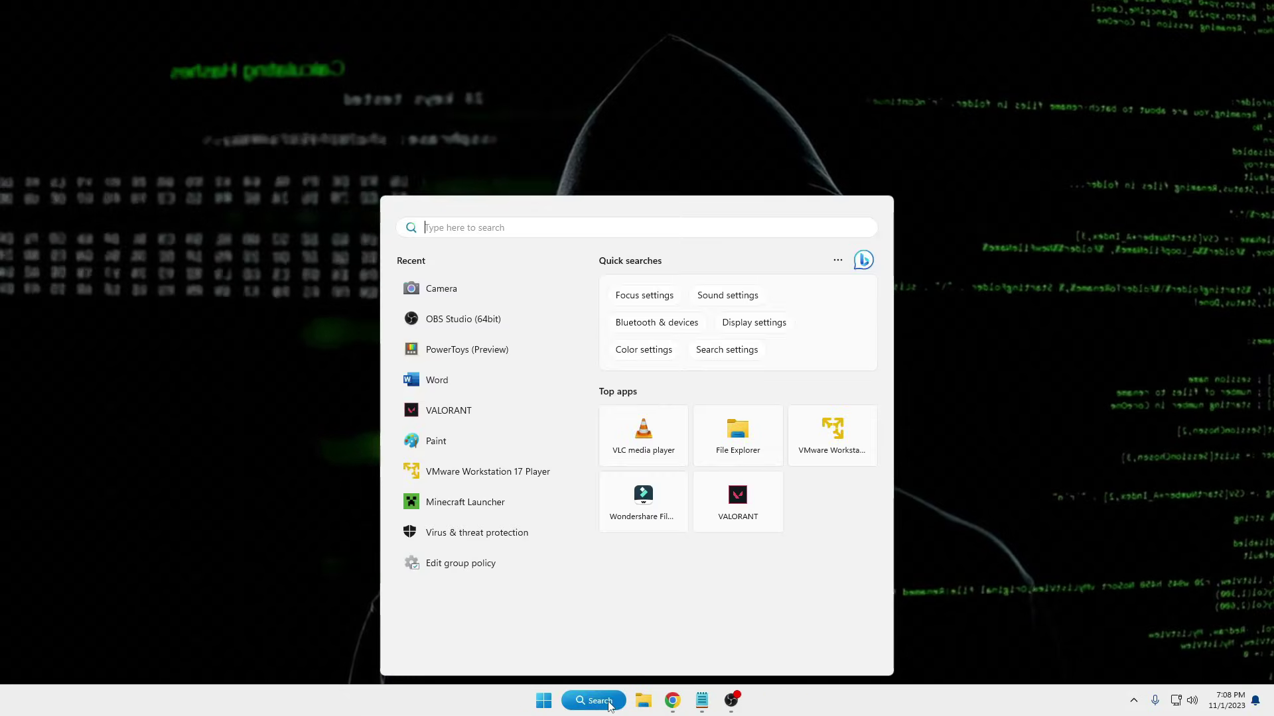
pyautogui.write('cmd')
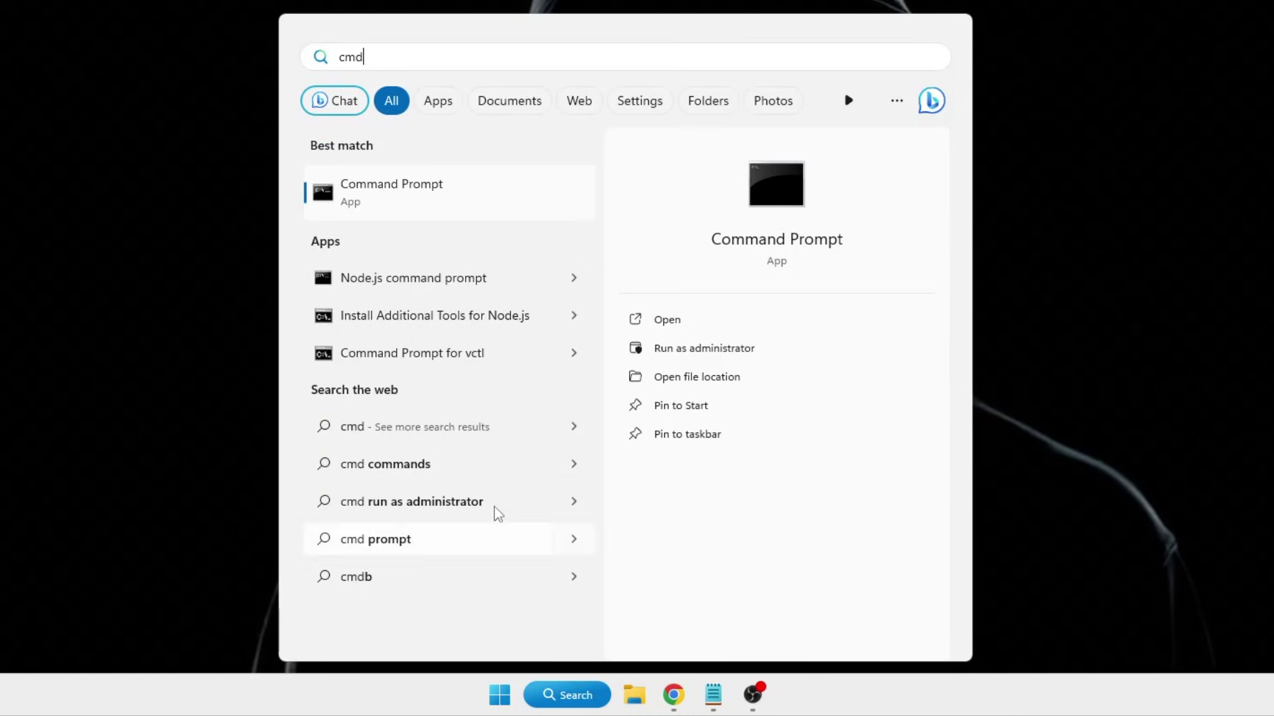
pyautogui.rightClick(438, 192)
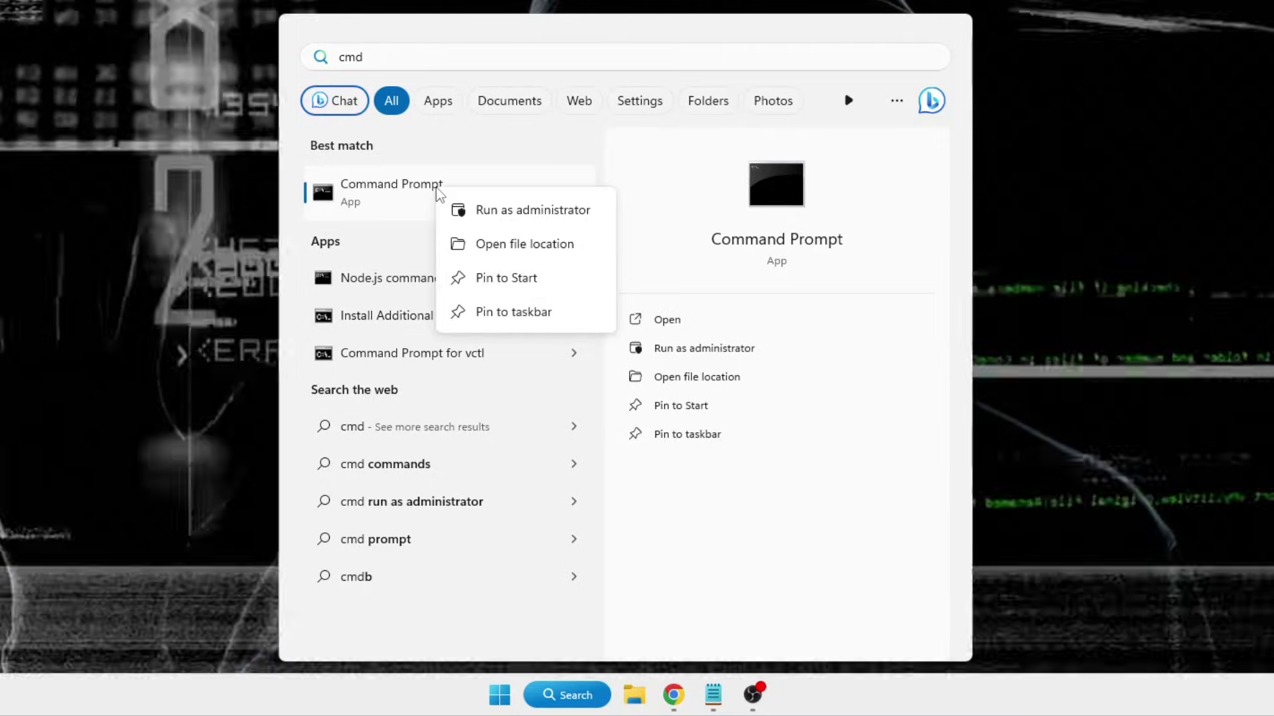
pyautogui.click(504, 210)
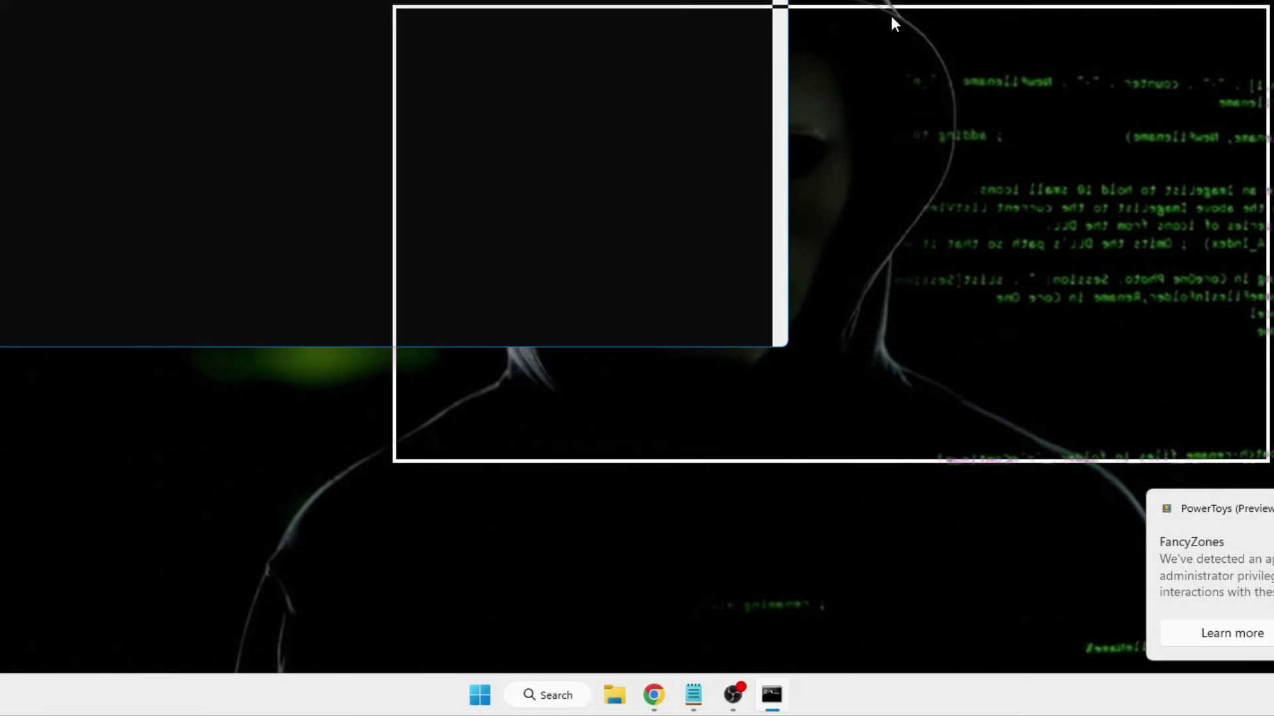
# Step: Paste and run DISM /Online /Cleanup-Image /RestoreHealth in the administrator Command Prompt
pyautogui.moveTo(890, 17); pyautogui.dragTo(815, 42)
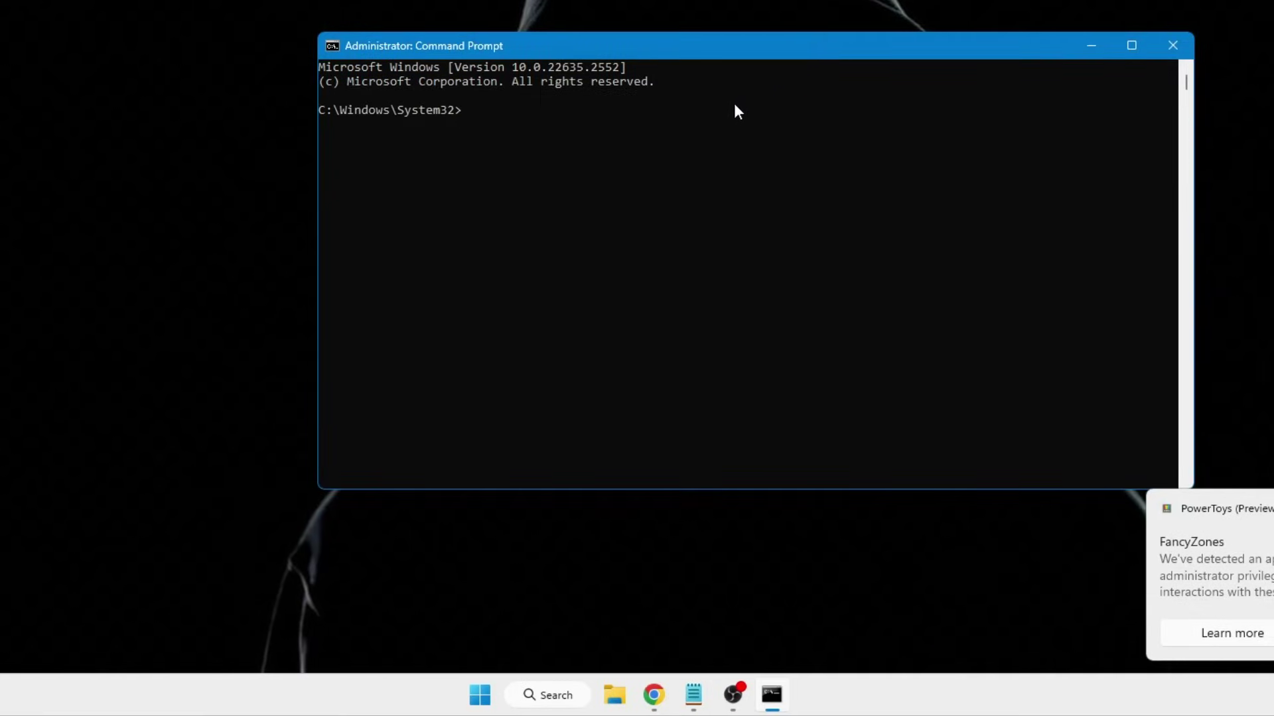
pyautogui.write('DISM /Online /CLeanup-Image /RestoreHealth')
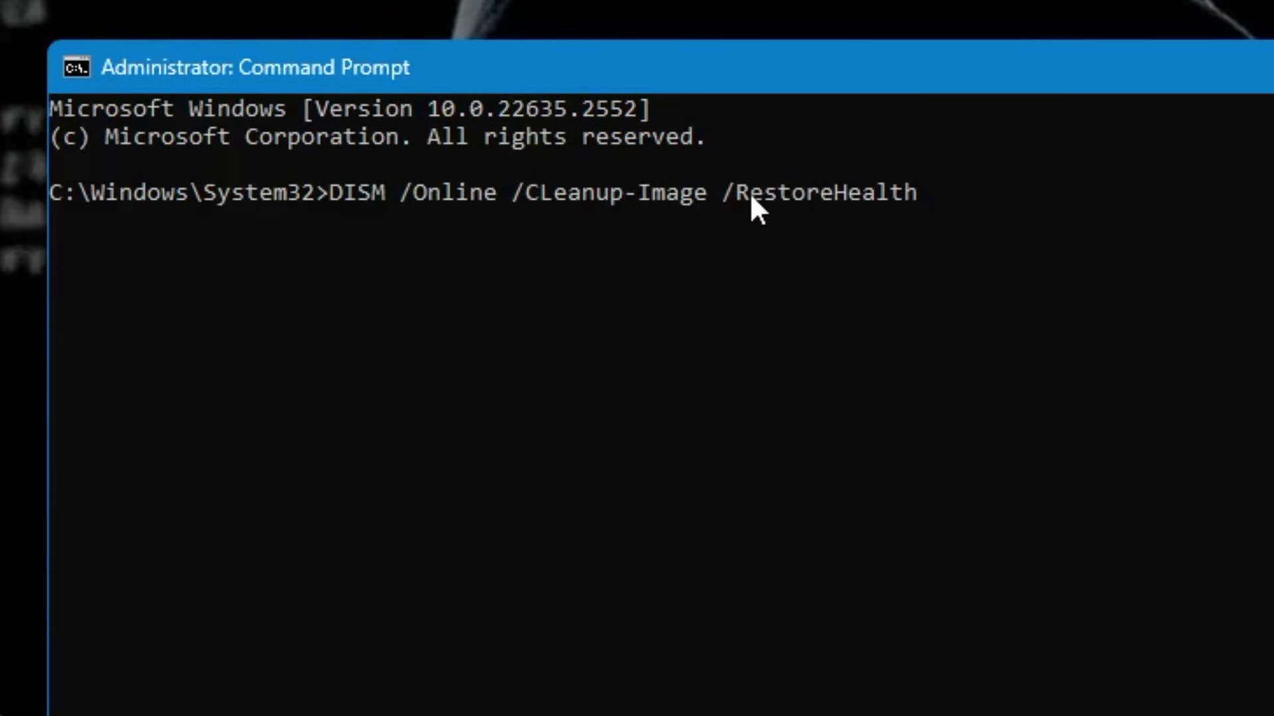
pyautogui.press('Return')
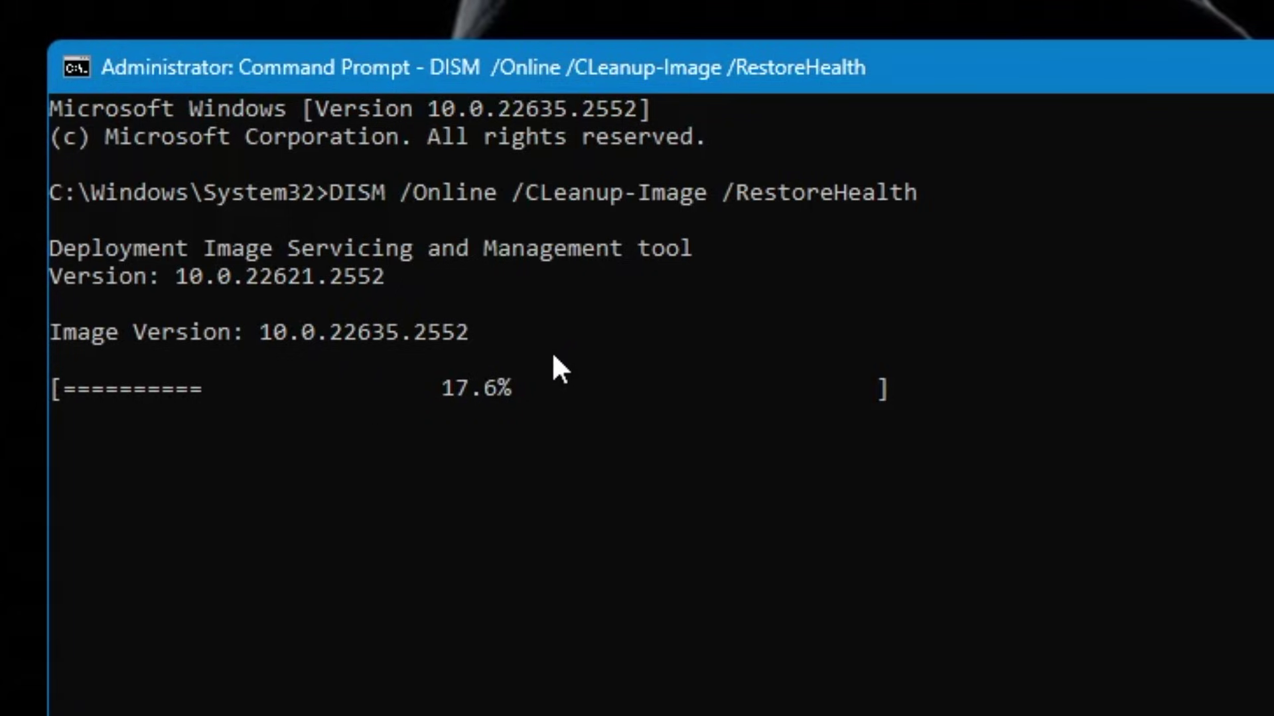
# Step: Minimize the console and open Settings on the Privacy & security page
pyautogui.press('super+d')
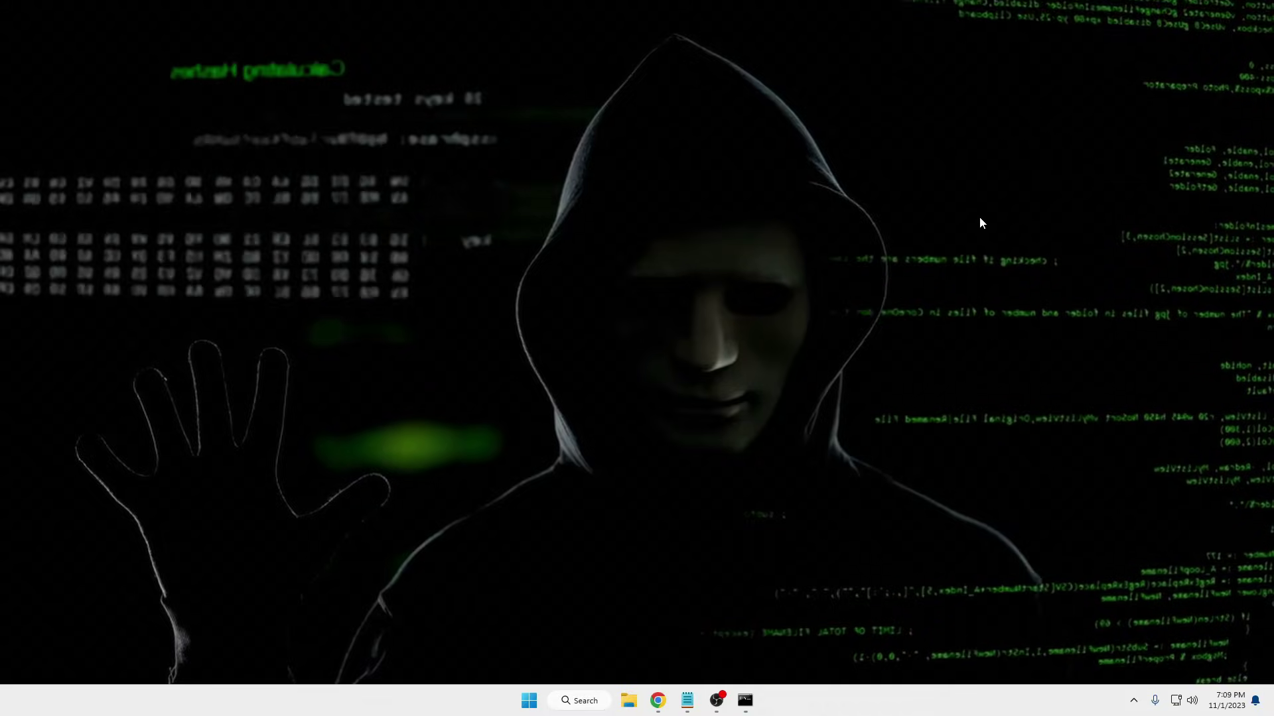
pyautogui.rightClick(529, 700)
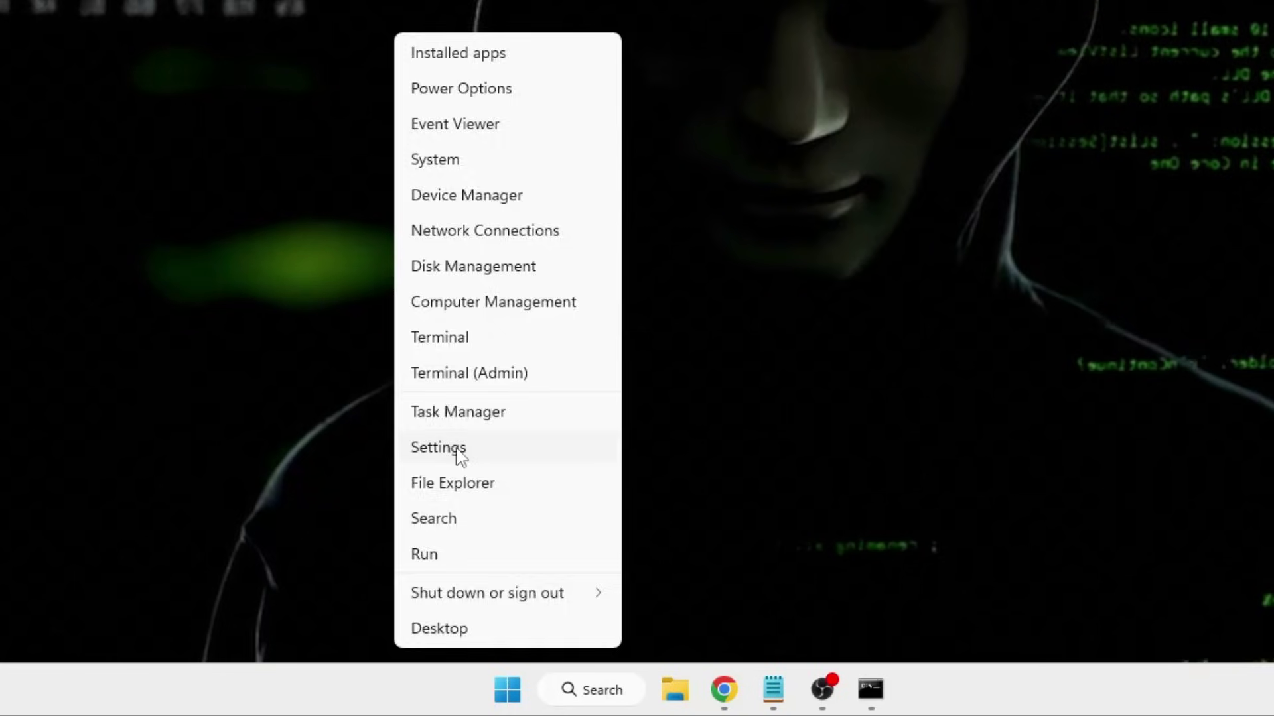
pyautogui.click(491, 556)
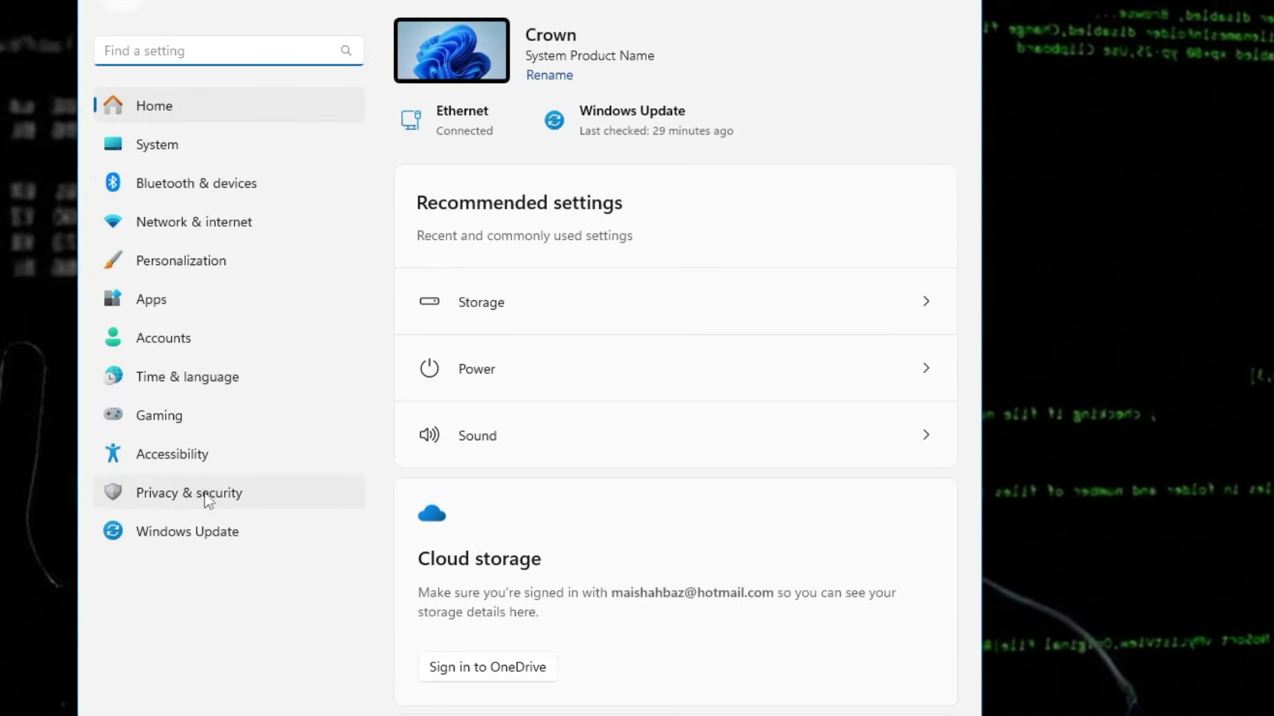
pyautogui.click(216, 494)
pyautogui.scroll(-2, 513, 363)
pyautogui.scroll(-5, 513, 361)
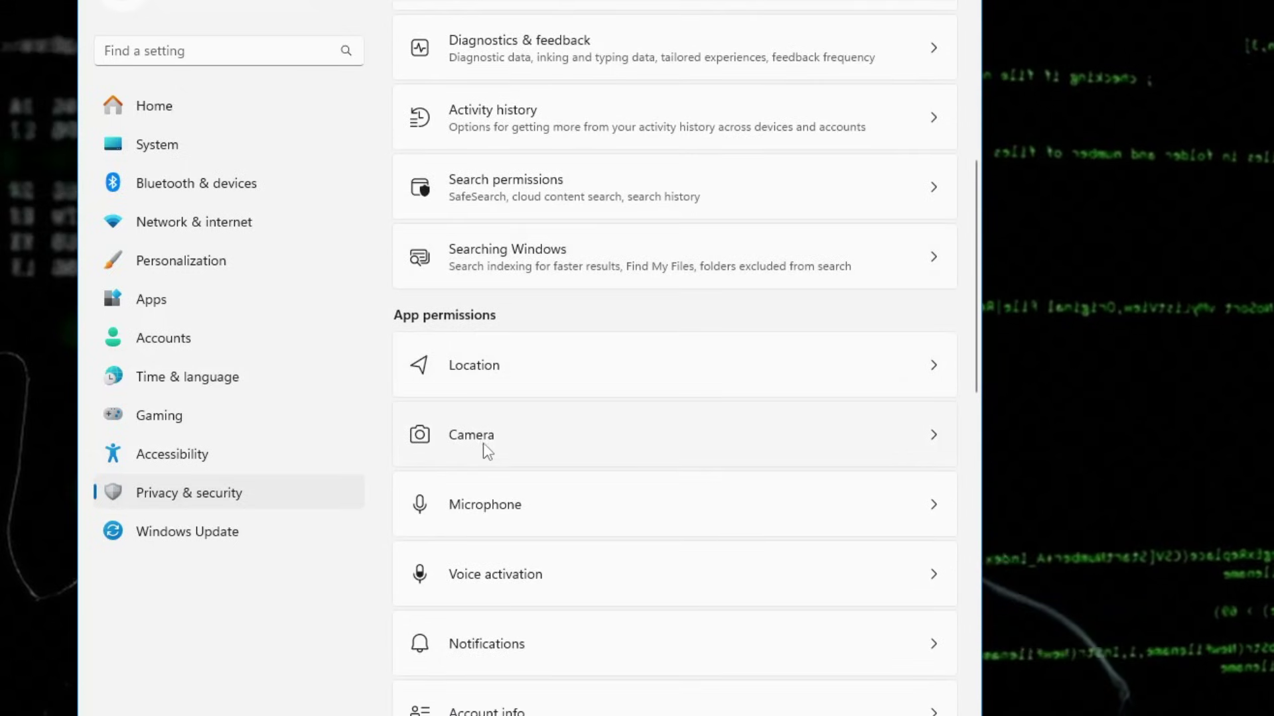
# Step: On the Camera privacy page, switch WhatsApp's camera access On
pyautogui.click(512, 442)
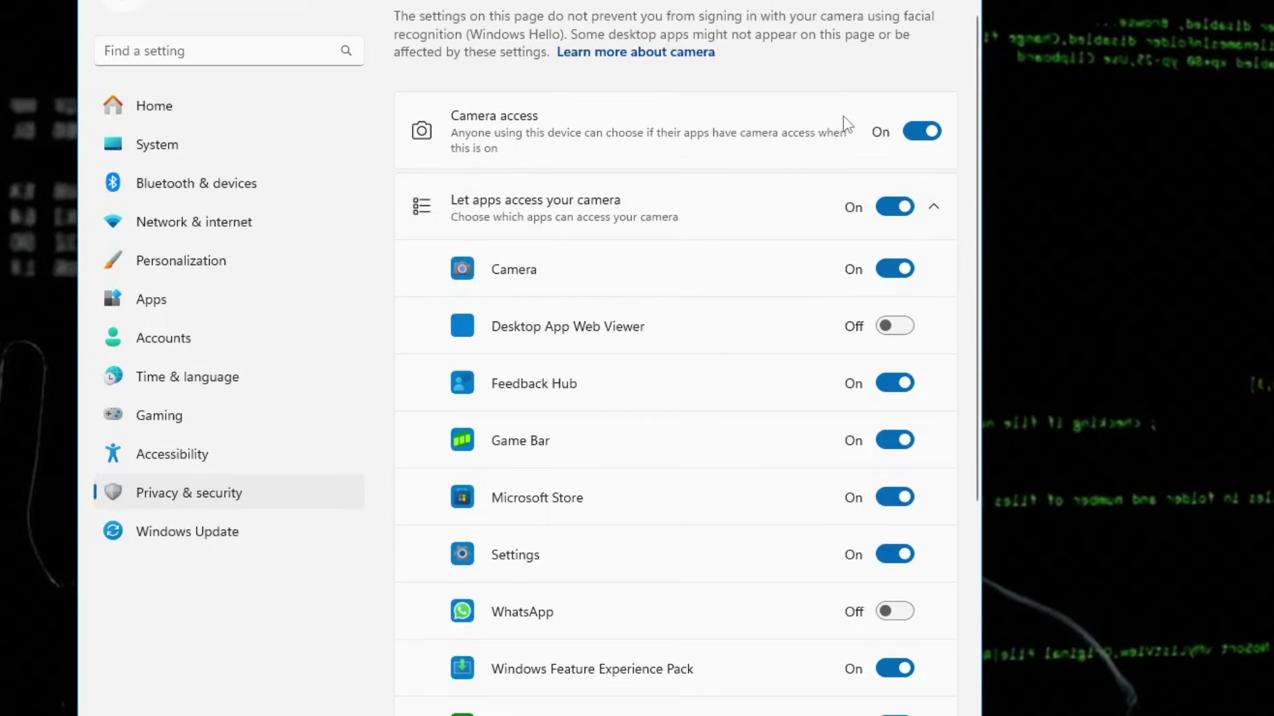
pyautogui.scroll(-2, 692, 334)
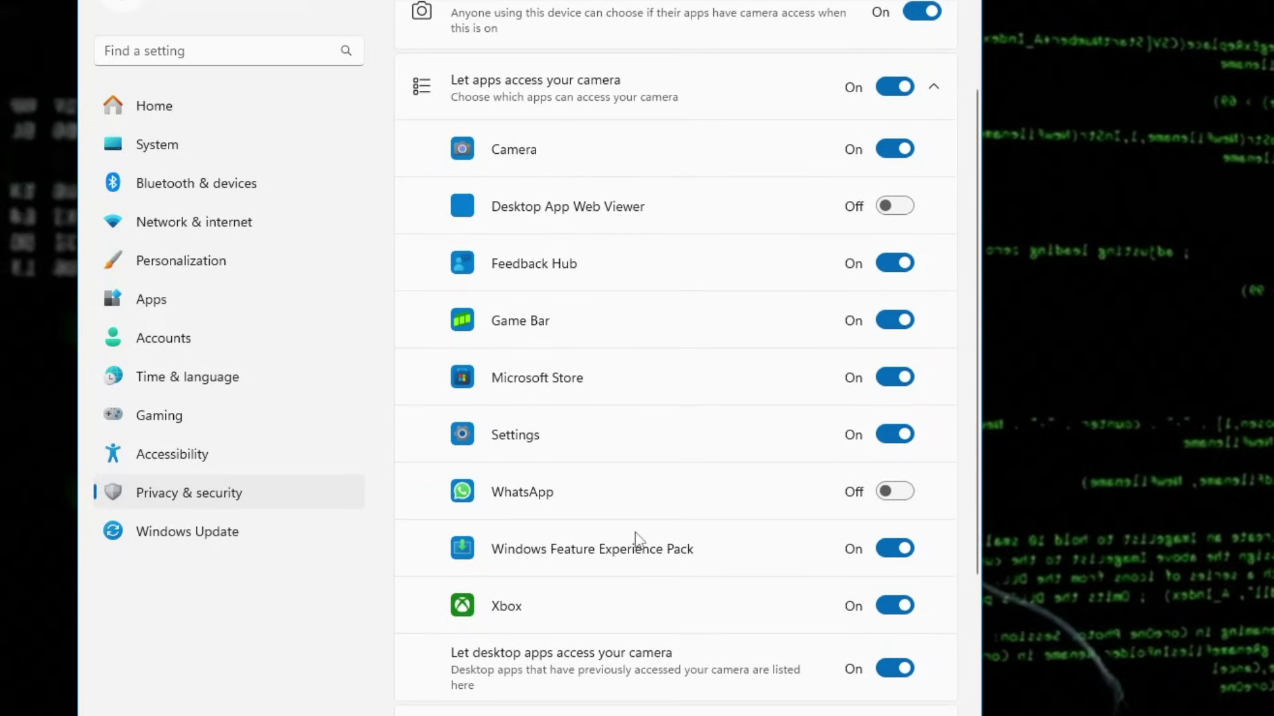
pyautogui.click(728, 502)
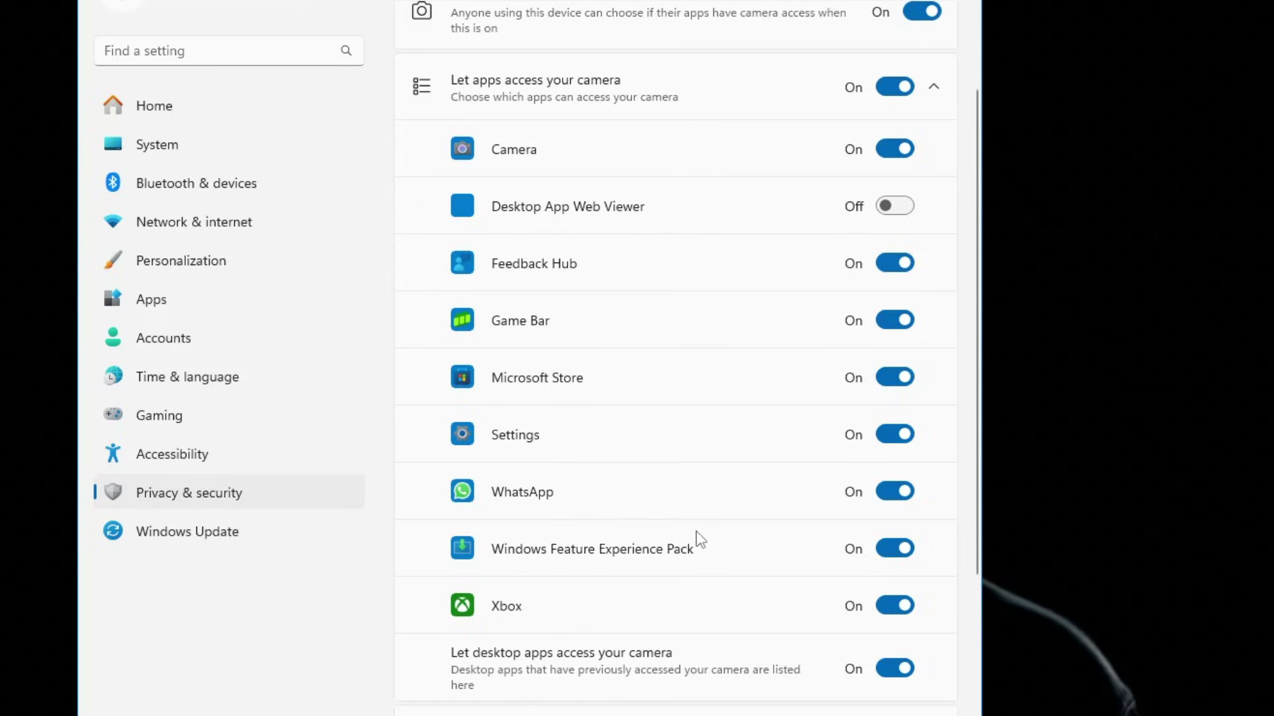
pyautogui.scroll(-4, 694, 530)
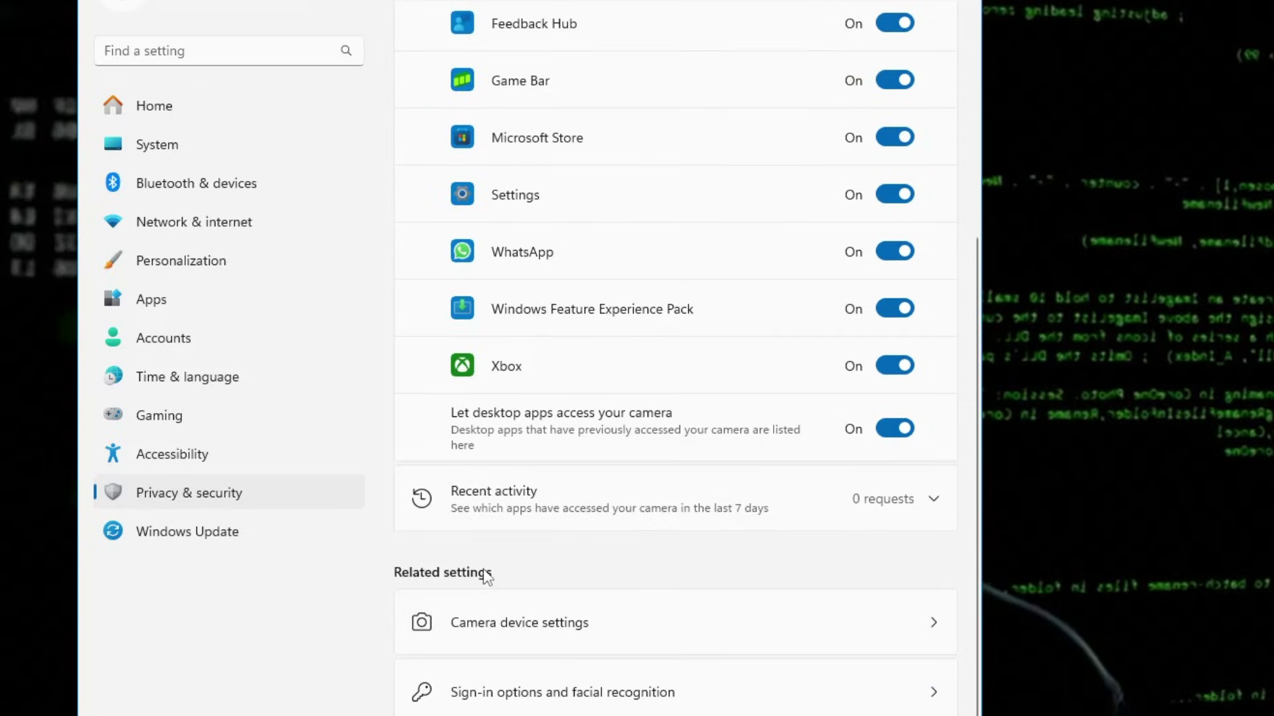
# Step: Check that Bluetooth & devices > Cameras lists no connected cameras, then go to Apps
pyautogui.click(583, 633)
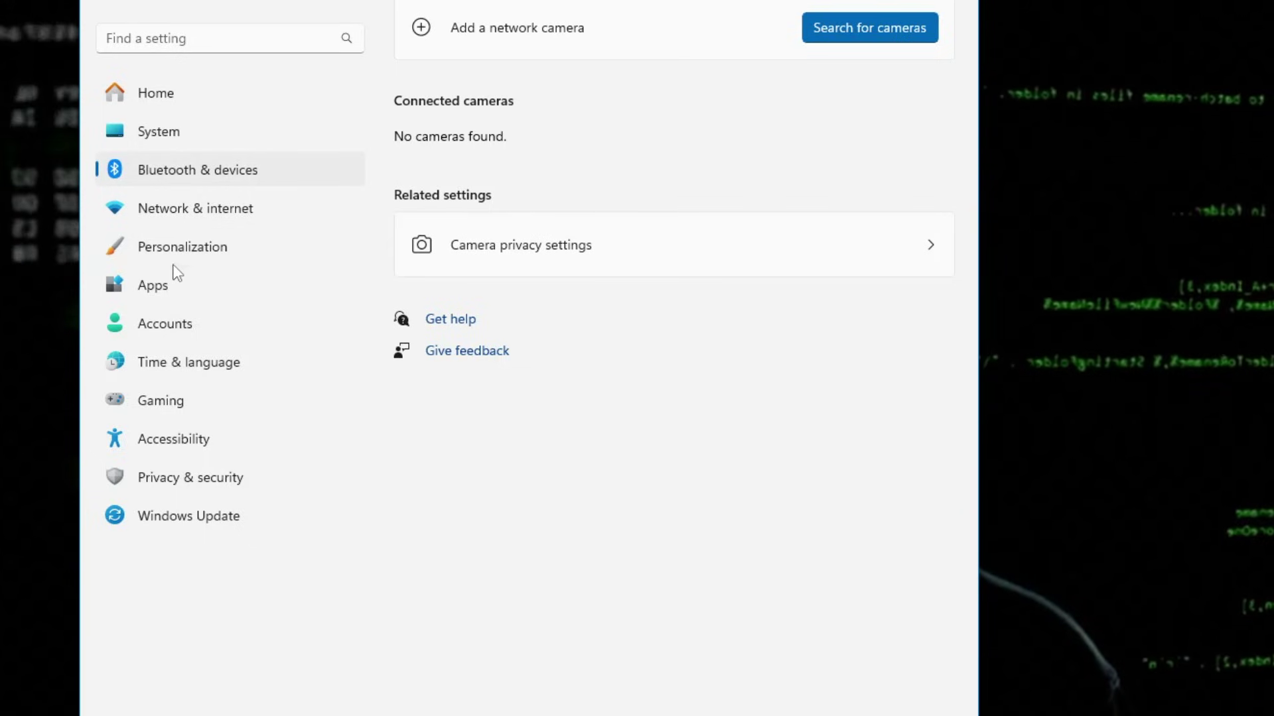
pyautogui.click(174, 287)
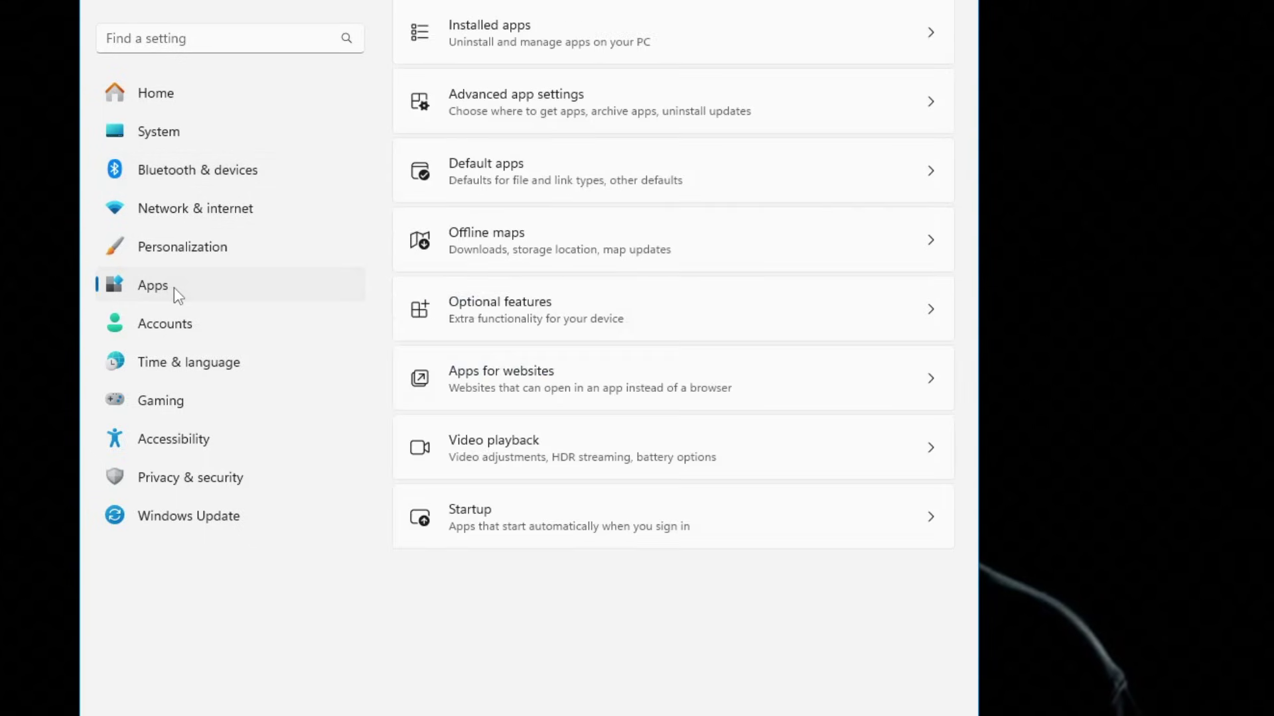
# Step: Search installed apps for 'camera' and open the Camera app's advanced options
pyautogui.click(538, 51)
pyautogui.click(475, 8)
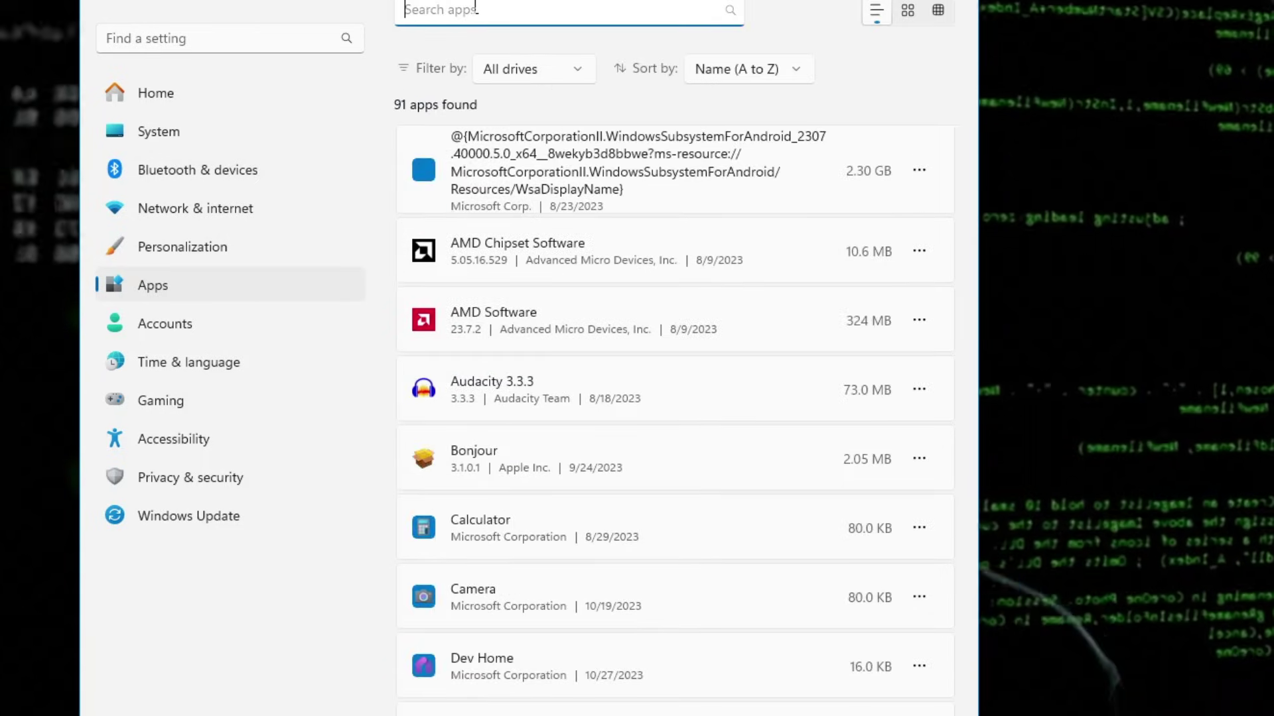
pyautogui.write('camera')
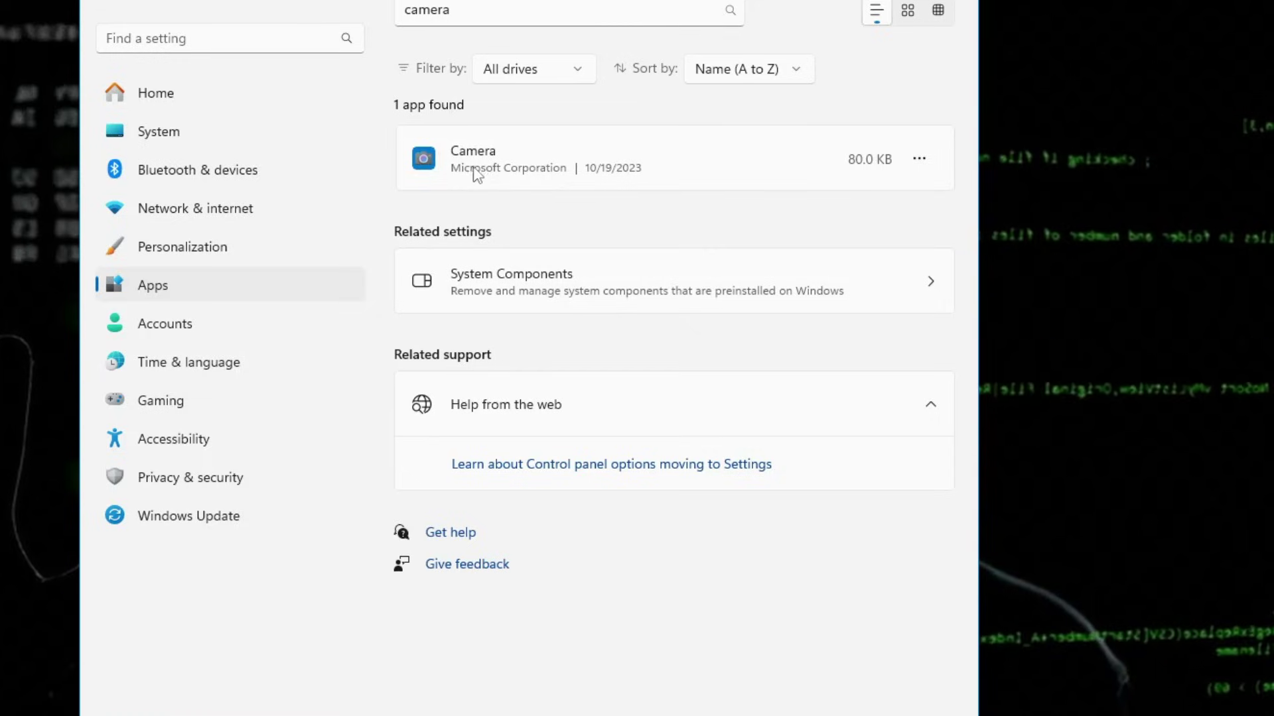
pyautogui.click(920, 159)
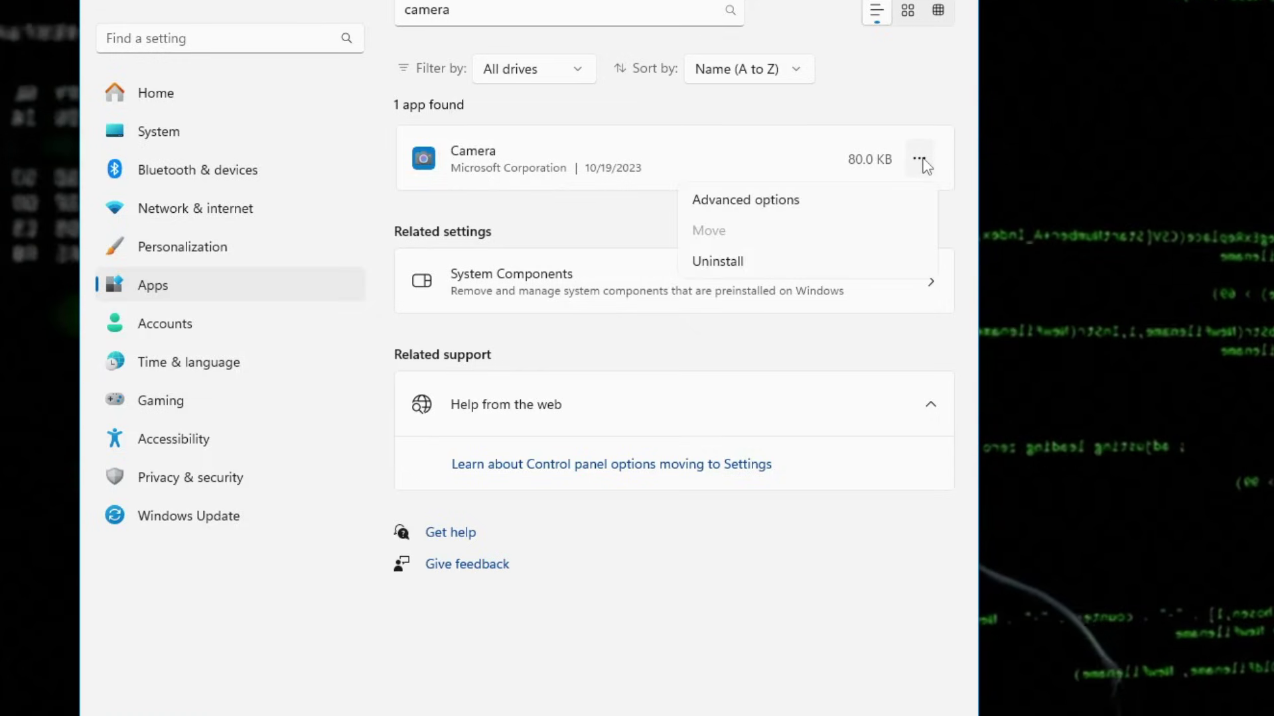
pyautogui.click(754, 197)
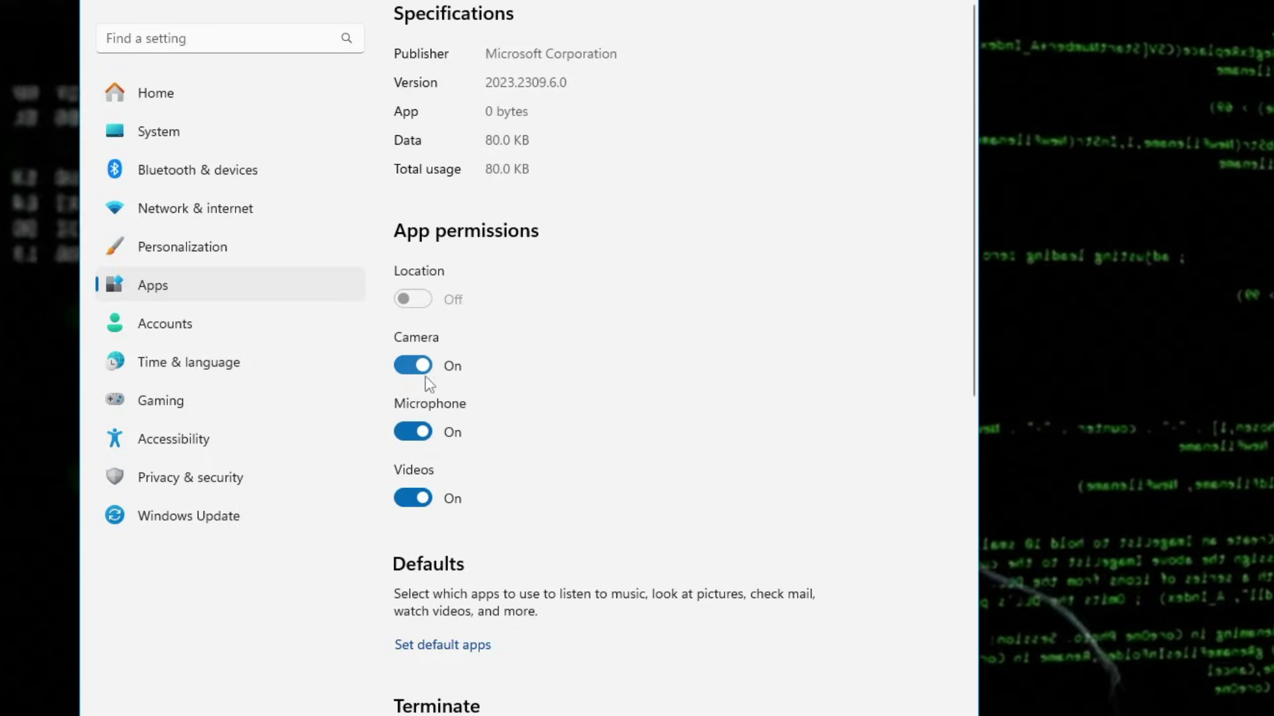
# Step: Repair and then reset the Camera app, and close Settings
pyautogui.scroll(-5, 438, 371)
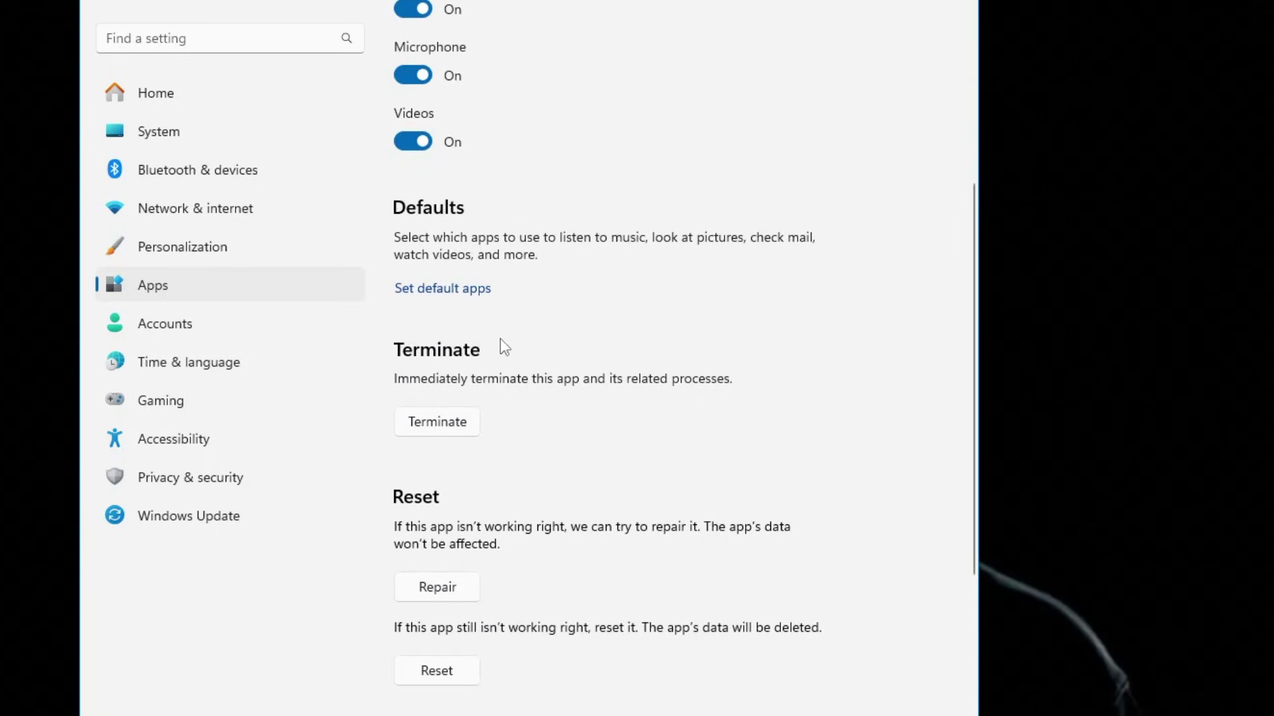
pyautogui.scroll(-3, 500, 339)
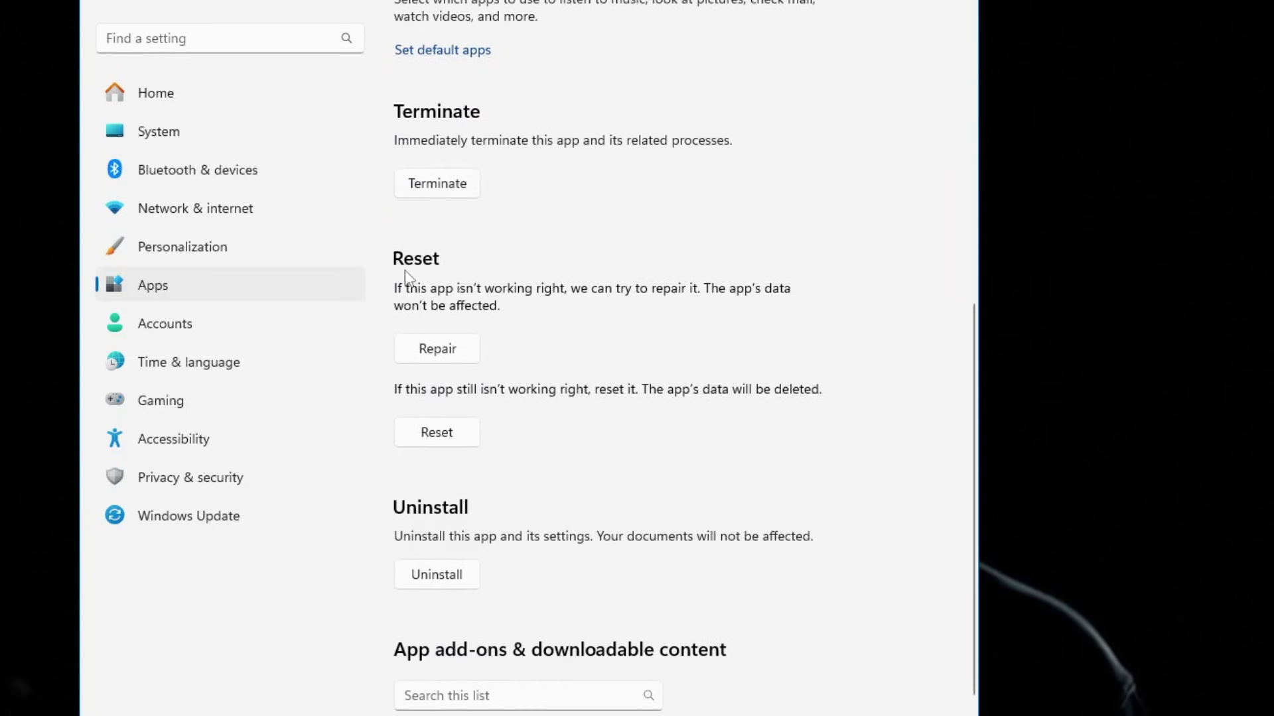
pyautogui.click(438, 349)
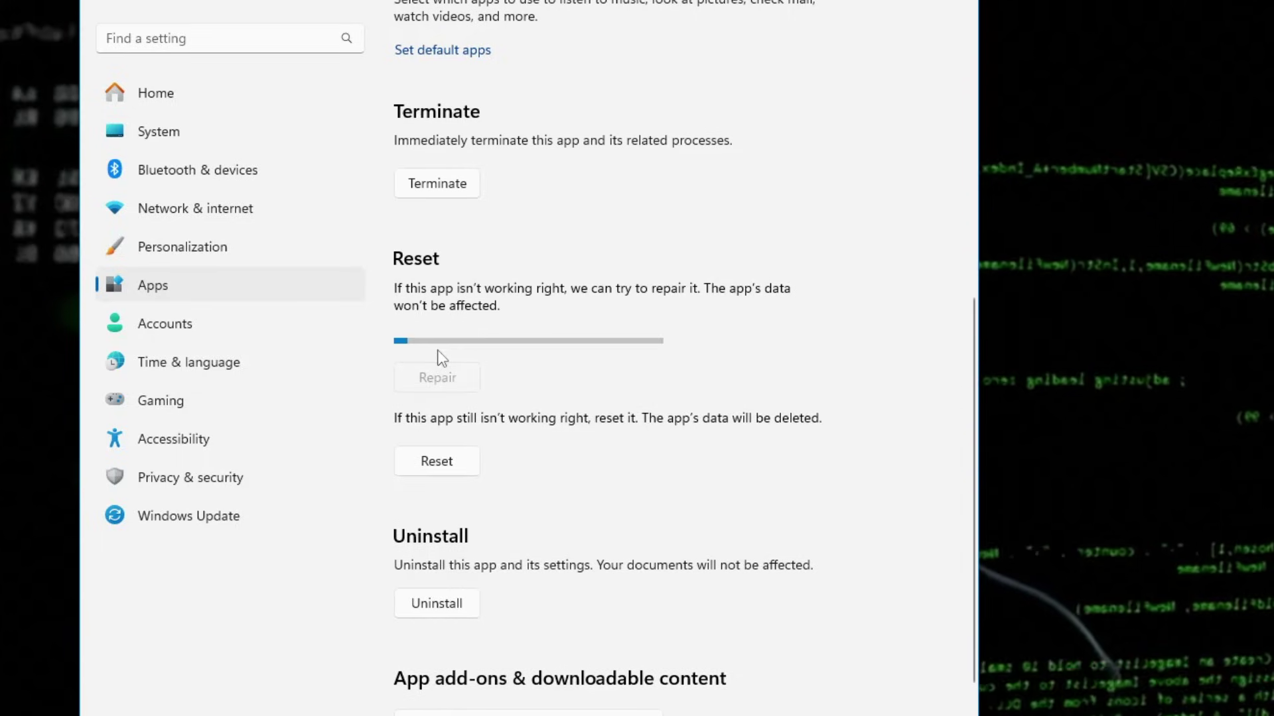
pyautogui.click(450, 438)
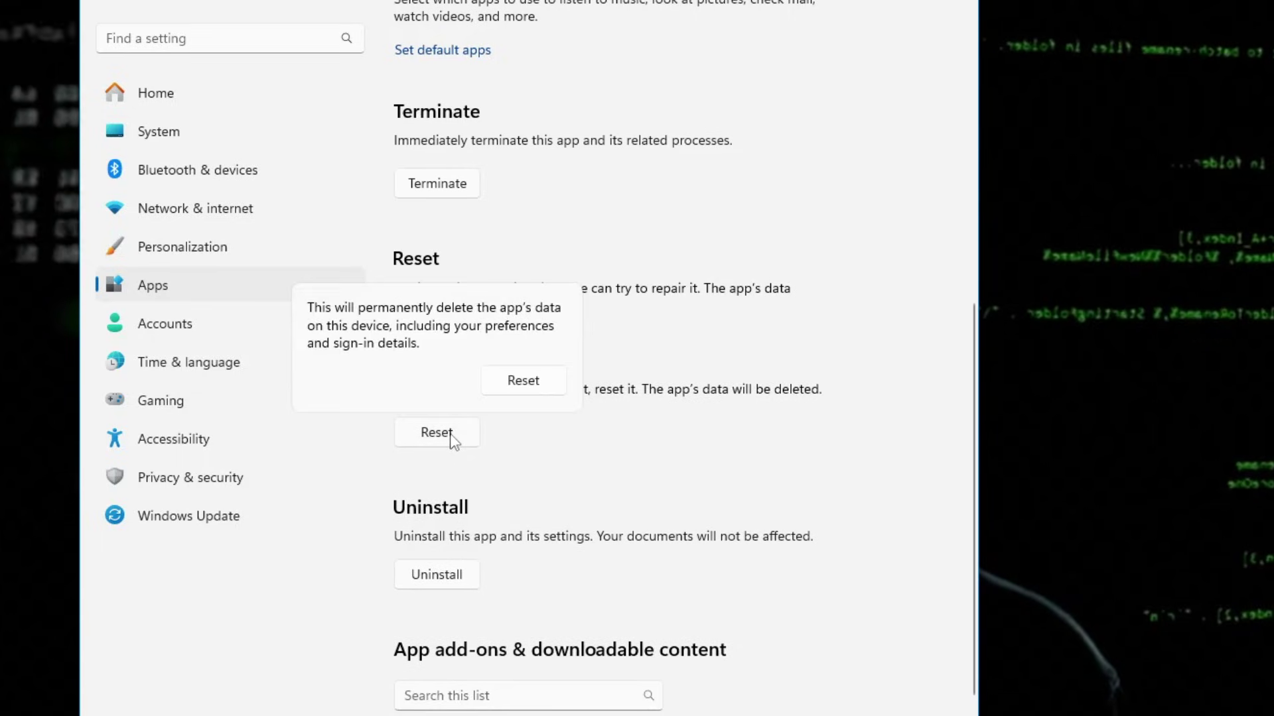
pyautogui.click(522, 381)
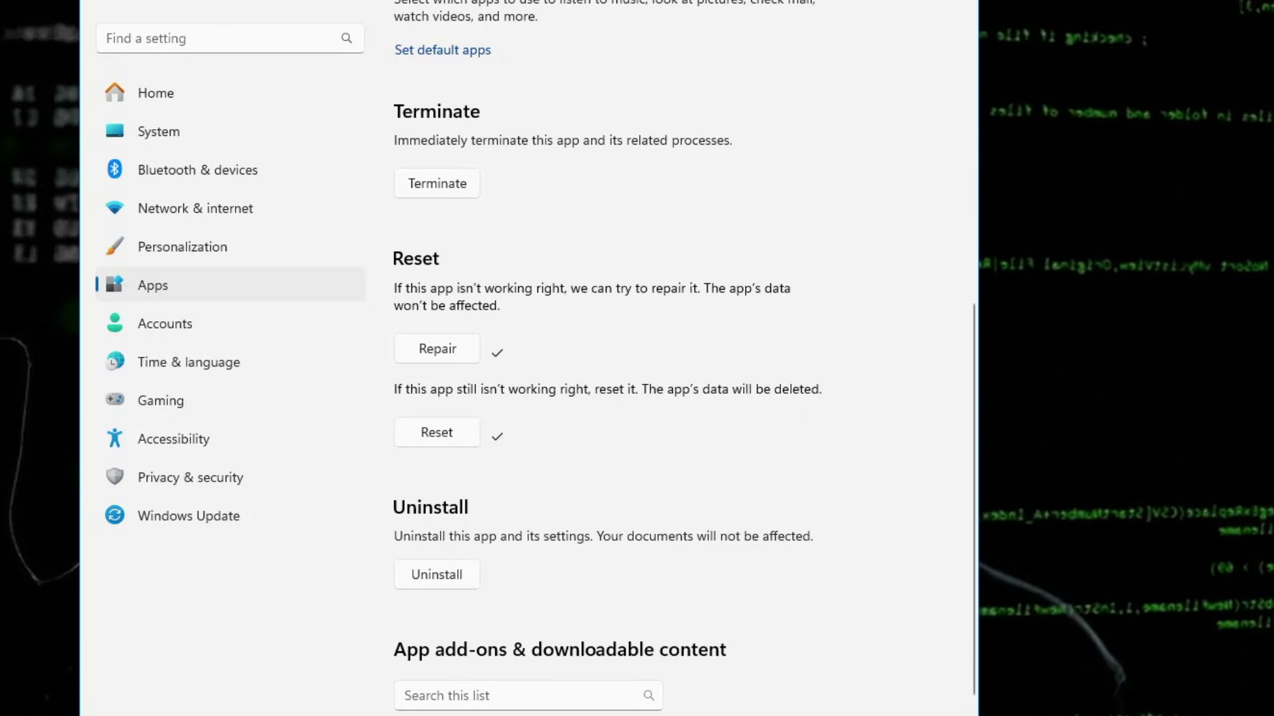
pyautogui.hotkey('alt', 'F4')
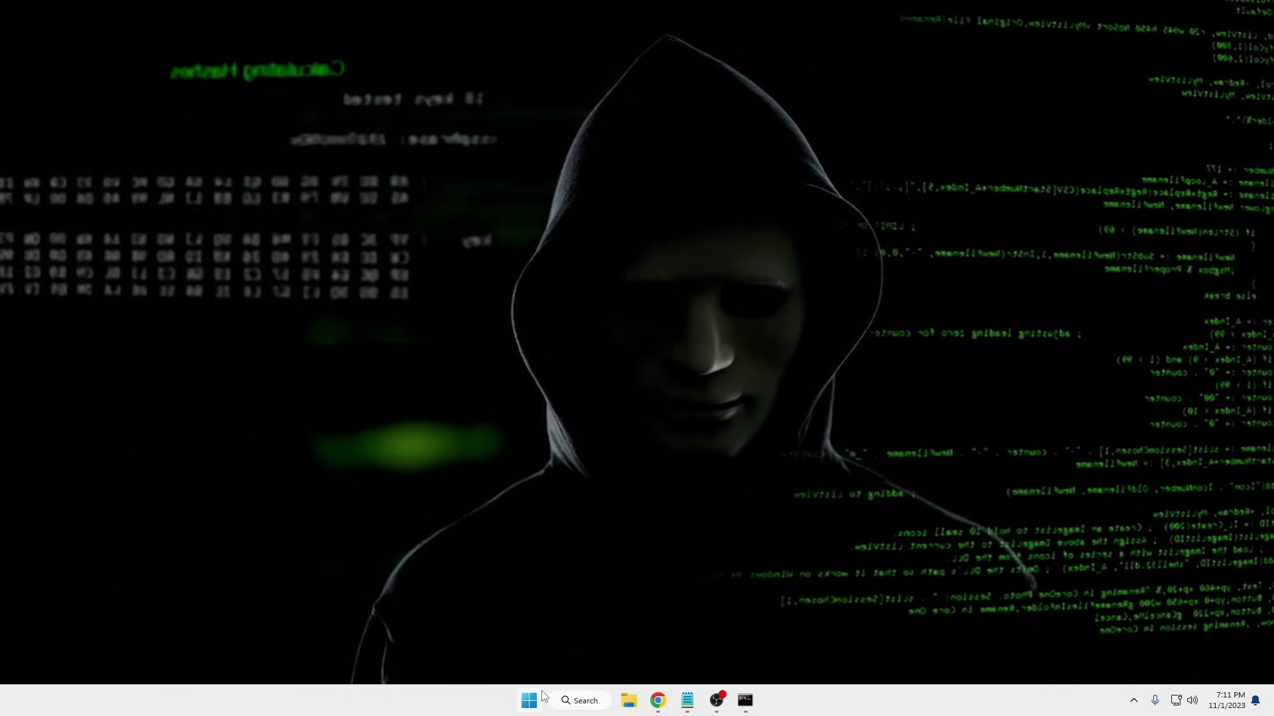
# Step: Open Device Manager from the Start menu and enable View > Show hidden devices
pyautogui.rightClick(529, 700)
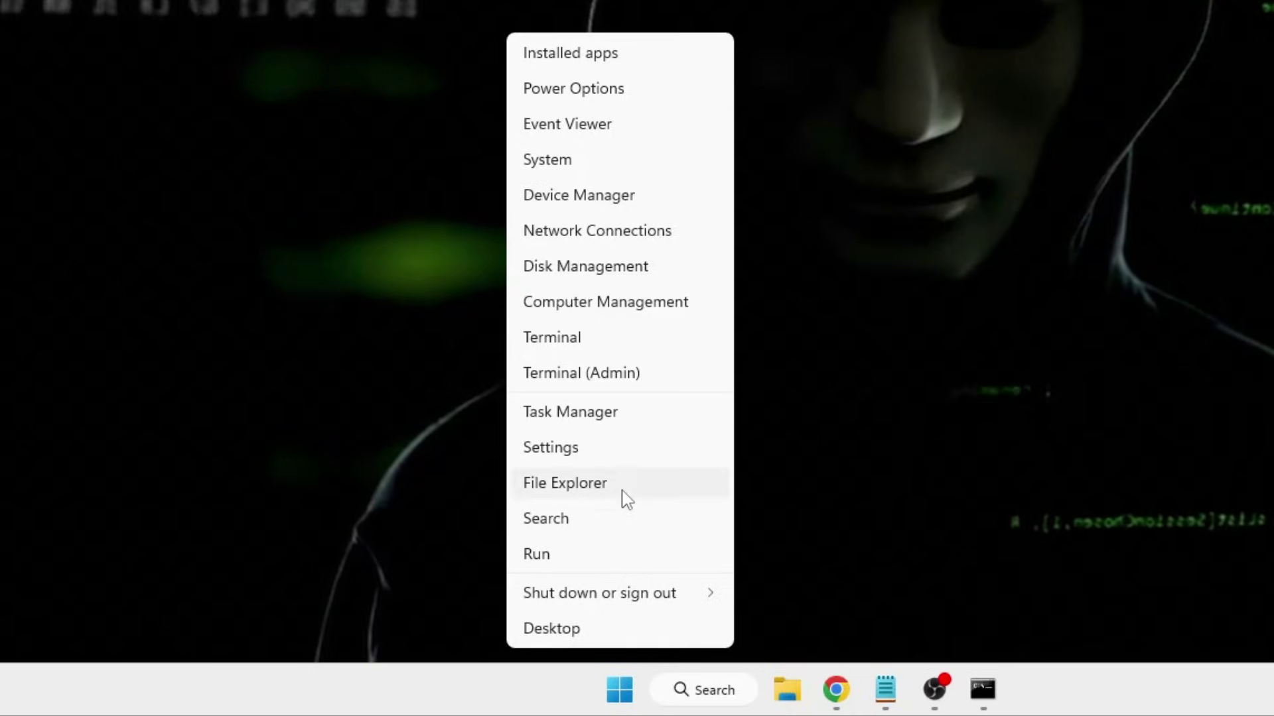
pyautogui.click(575, 197)
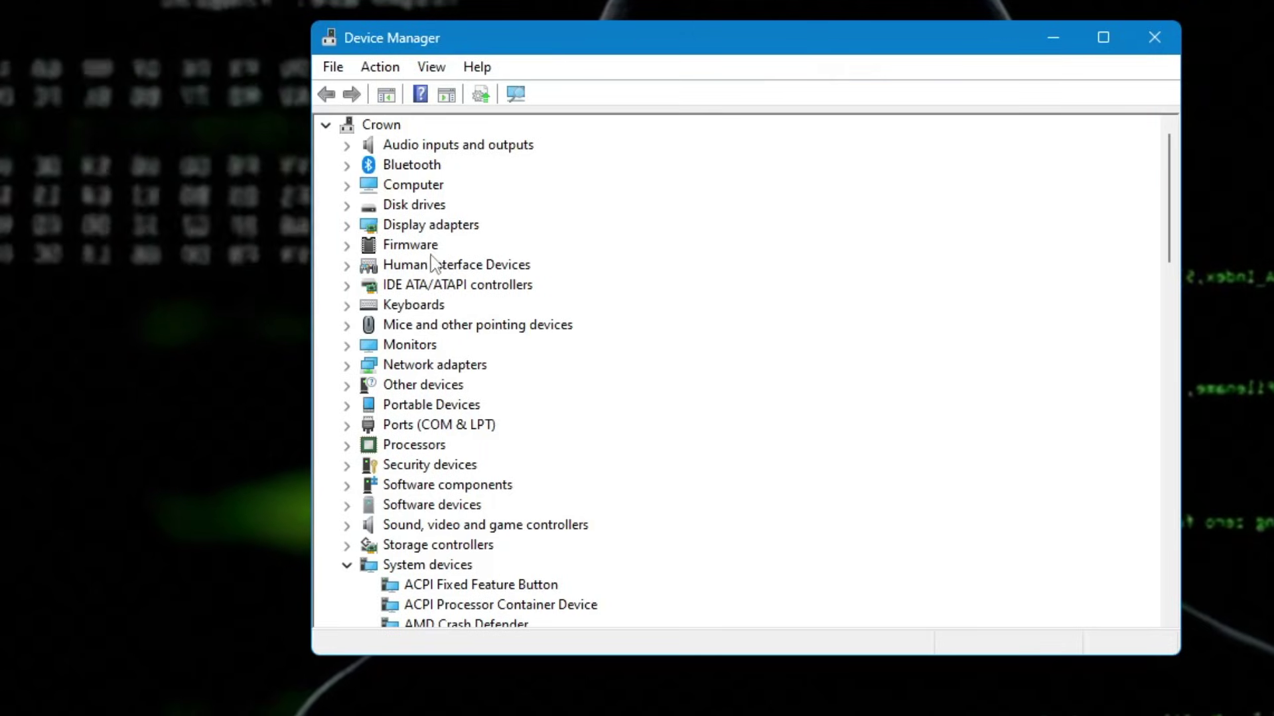
pyautogui.click(427, 206)
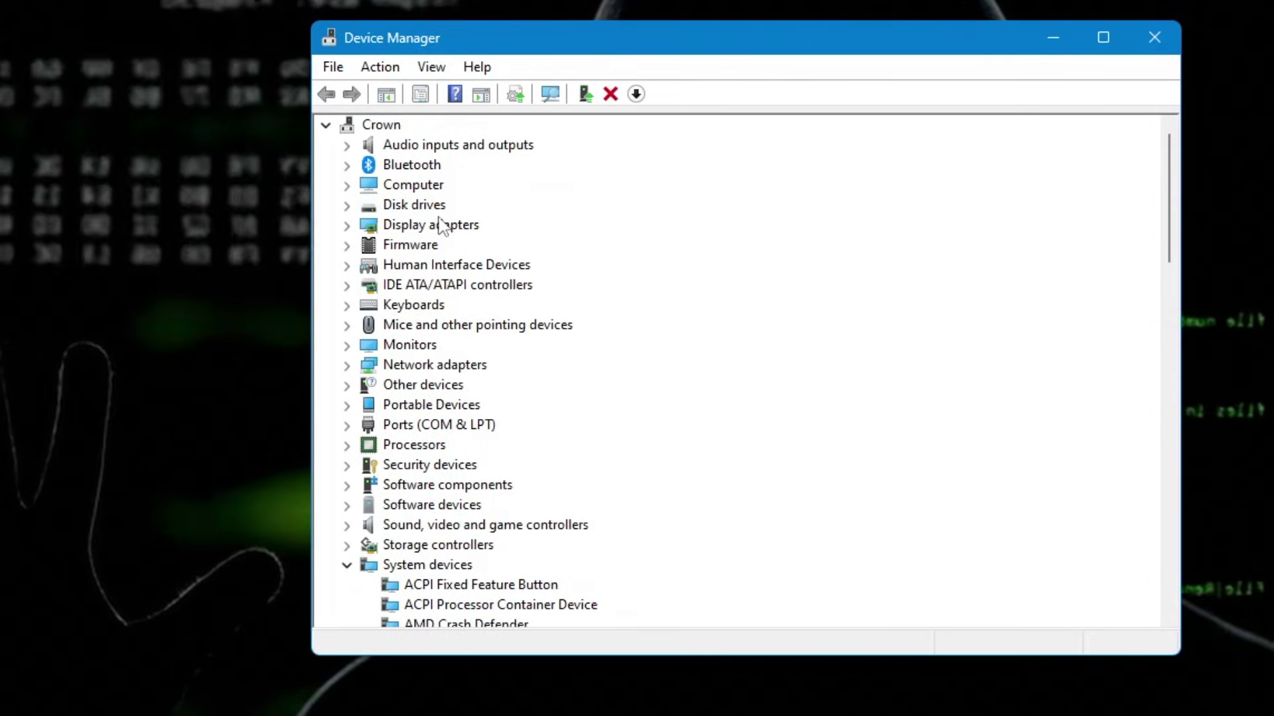
pyautogui.click(438, 71)
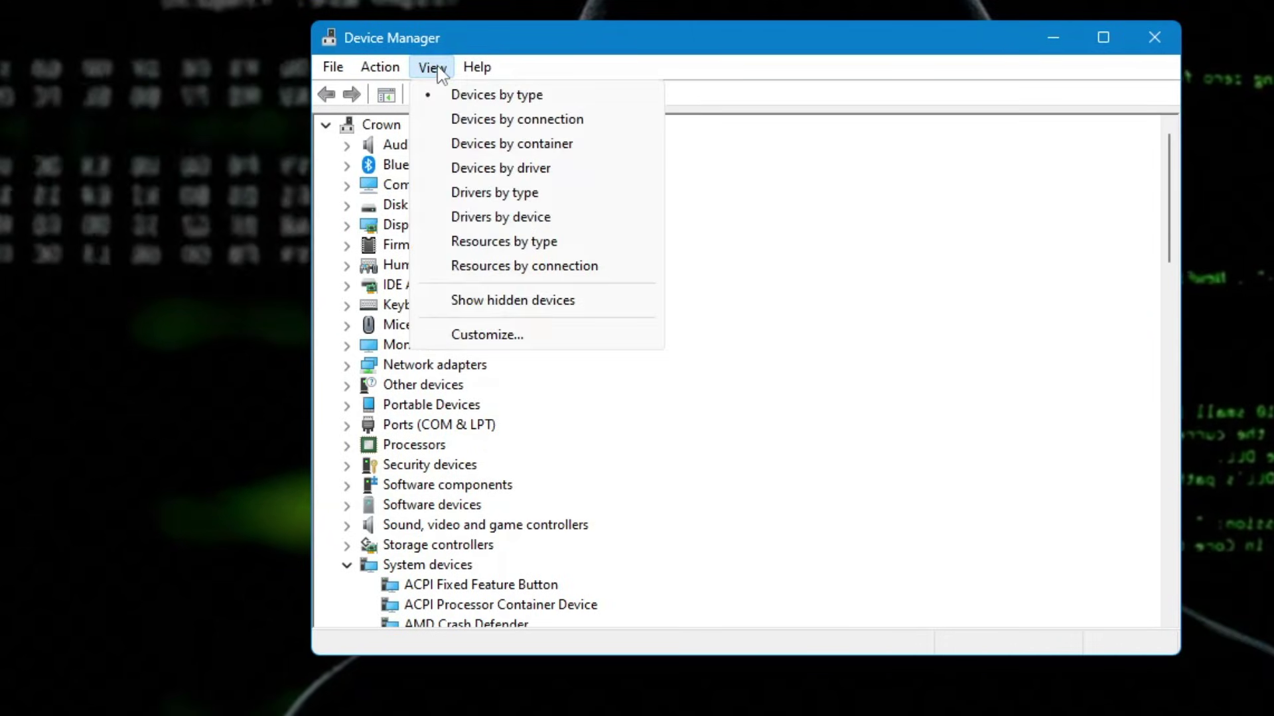
pyautogui.click(480, 304)
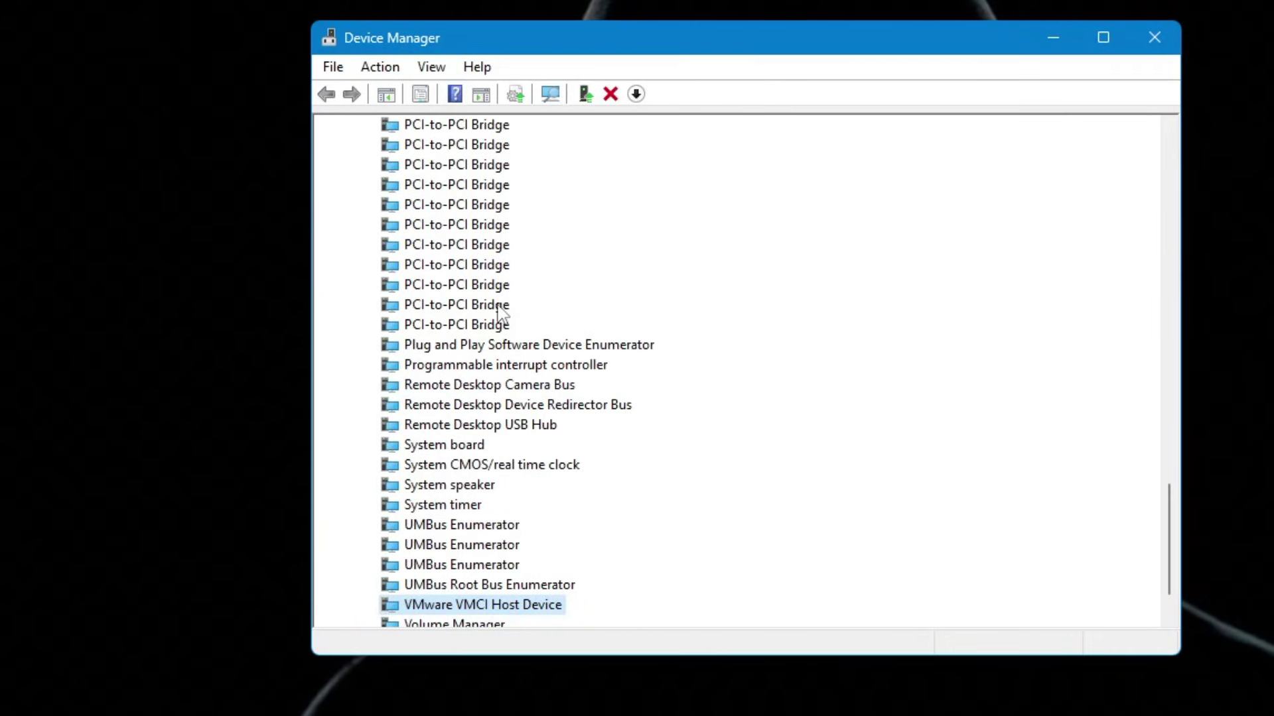
pyautogui.scroll(20, 499, 312)
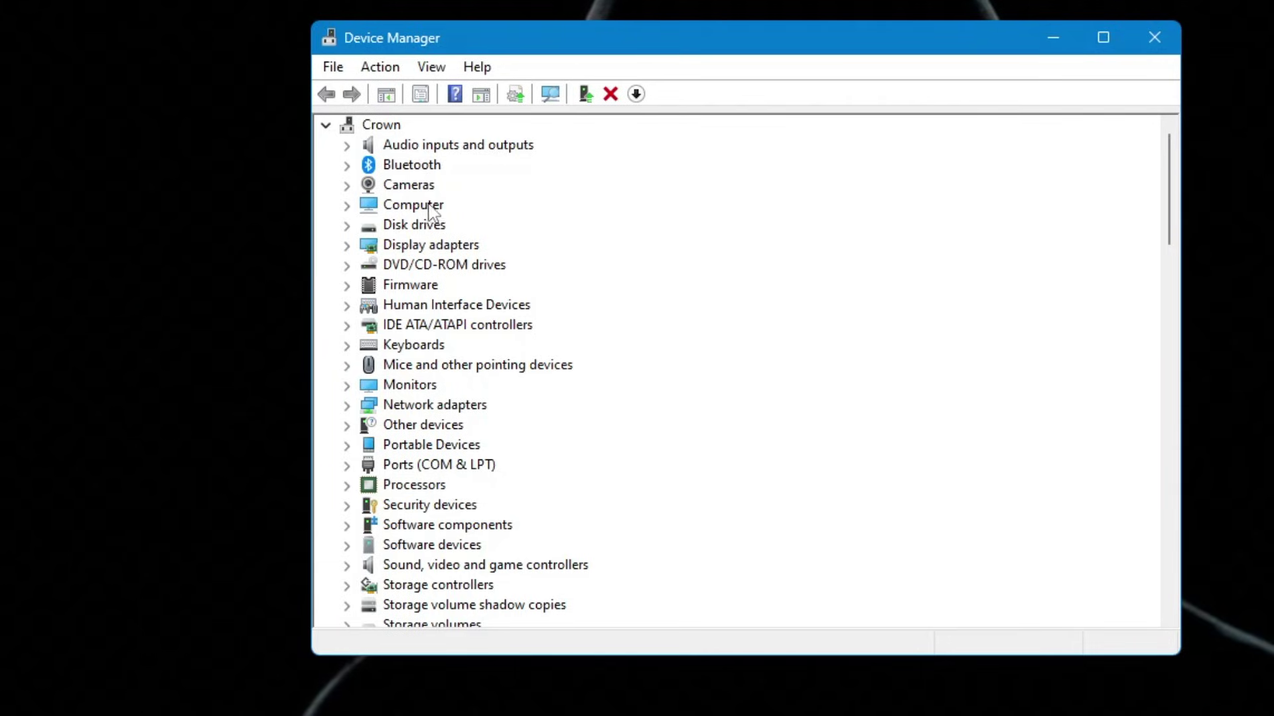
# Step: Scan for hardware changes, expand Cameras and select the USB Video device
pyautogui.click(378, 69)
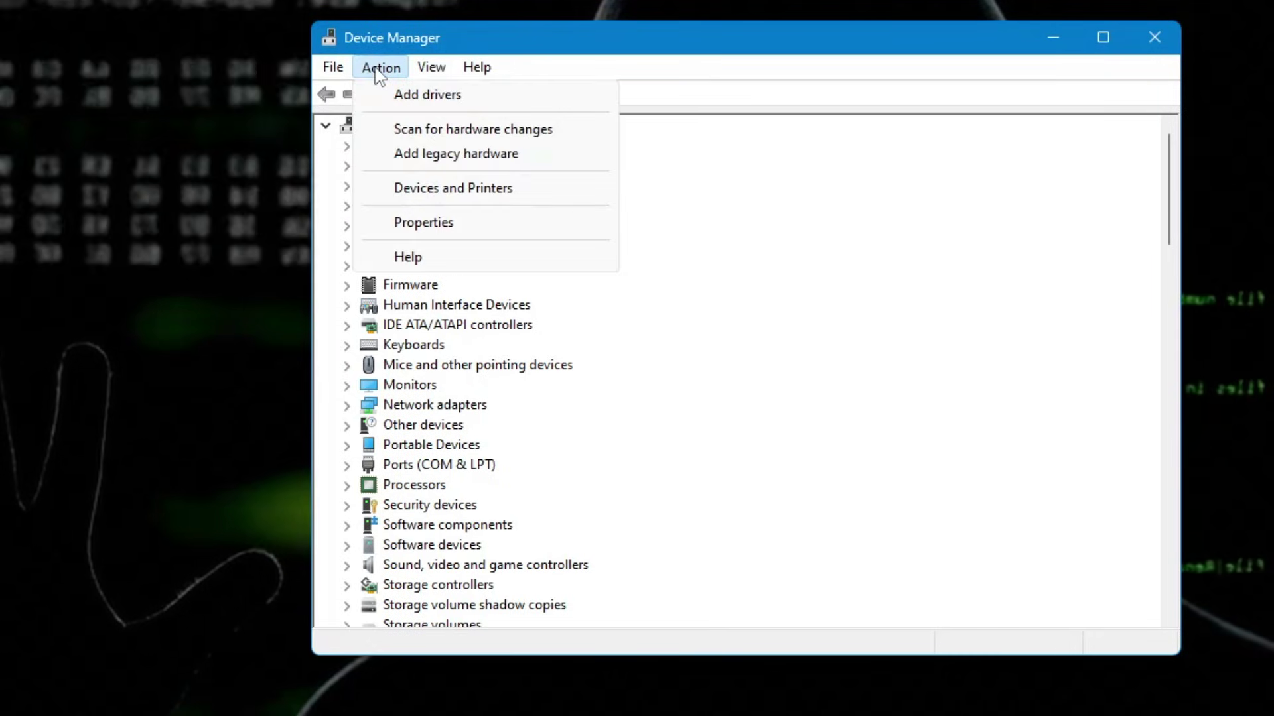
pyautogui.click(416, 130)
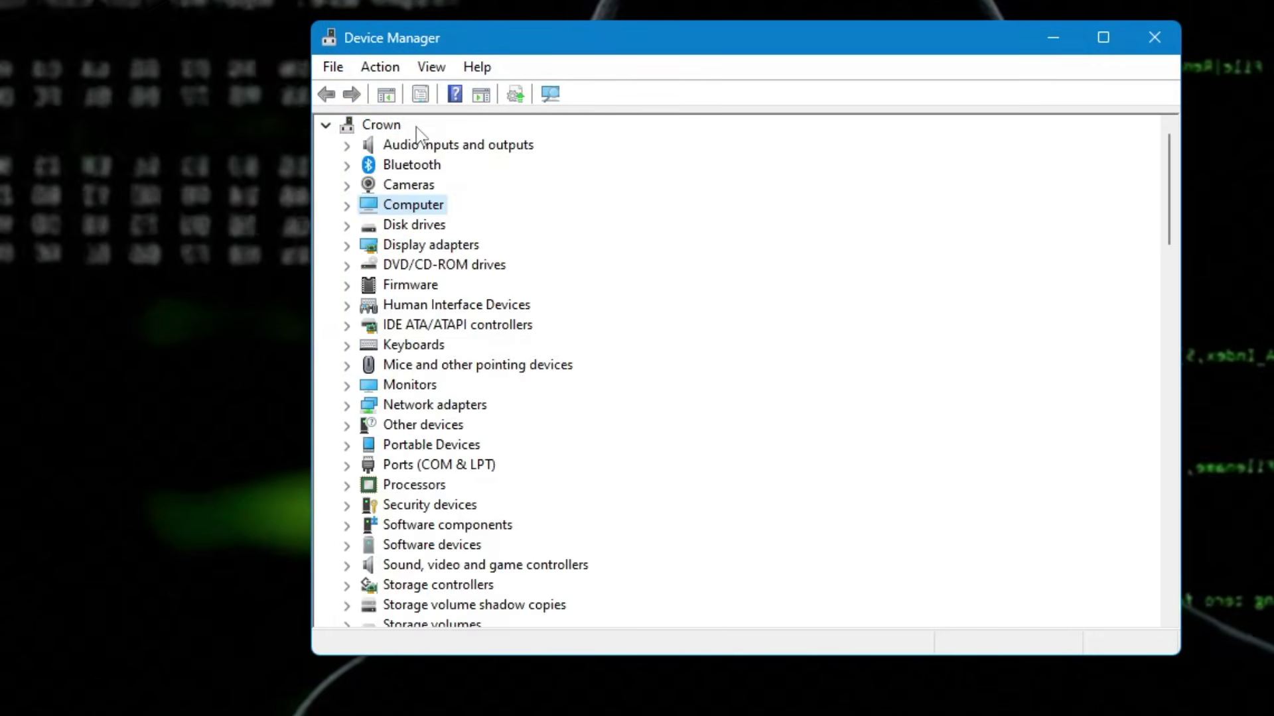
pyautogui.doubleClick(410, 187)
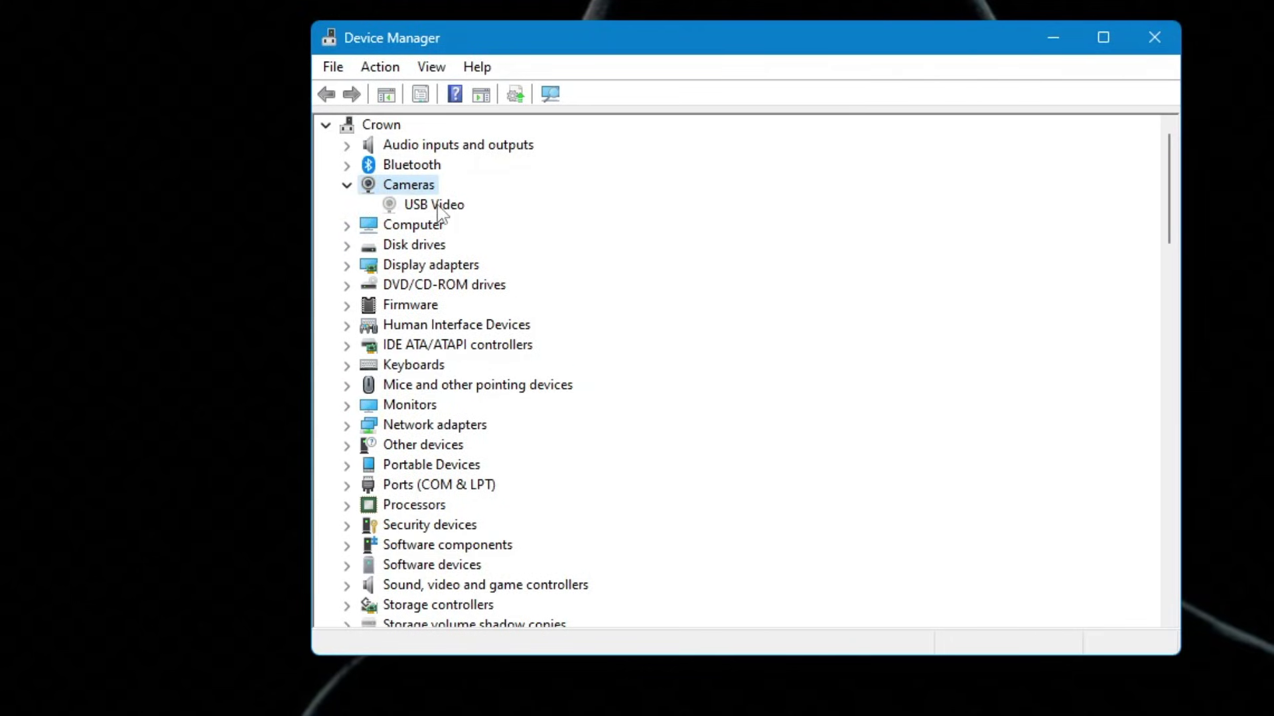
pyautogui.click(437, 211)
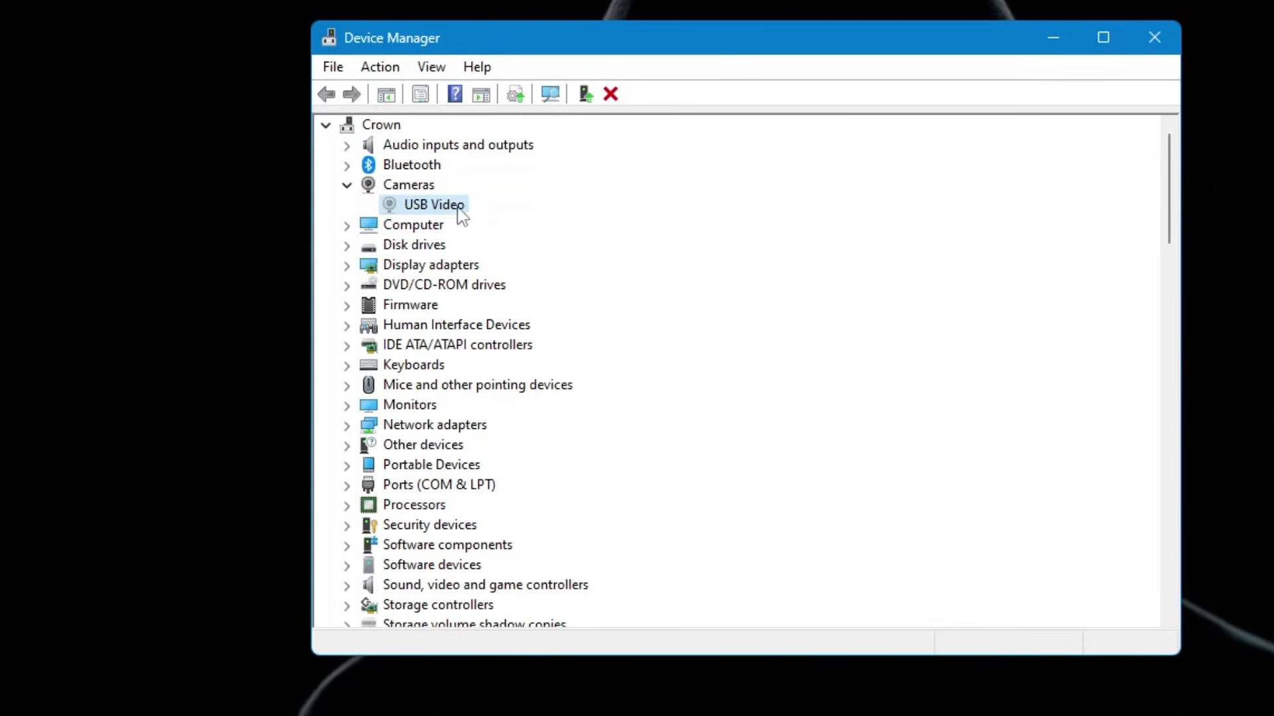
# Step: Update the USB Video driver by automatic search, confirming the best driver is already installed
pyautogui.rightClick(442, 213)
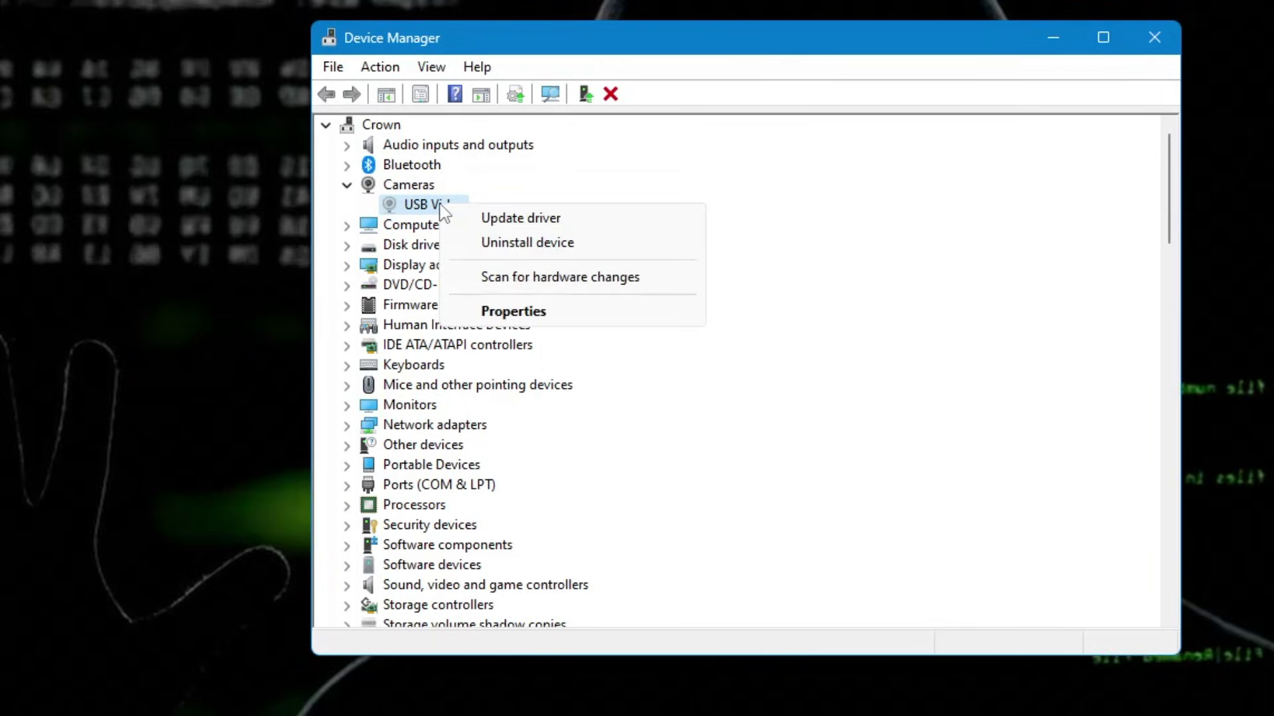
pyautogui.click(511, 220)
pyautogui.click(553, 296)
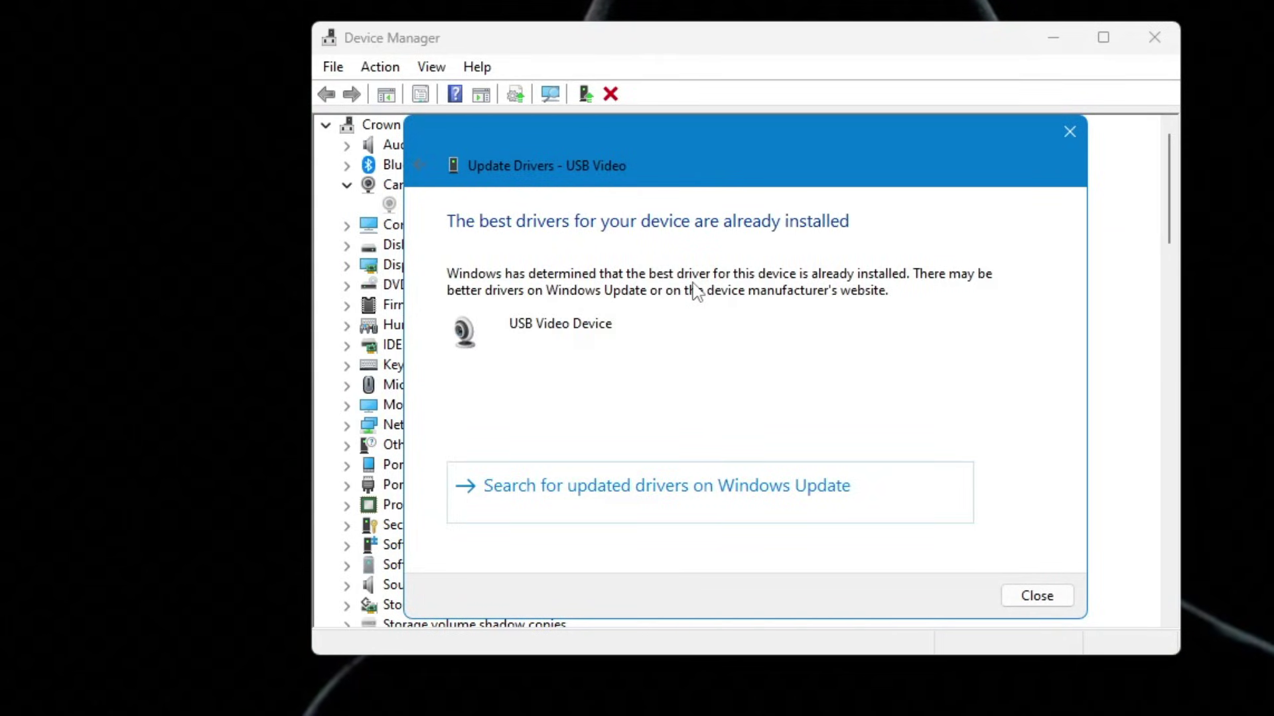
pyautogui.click(1031, 595)
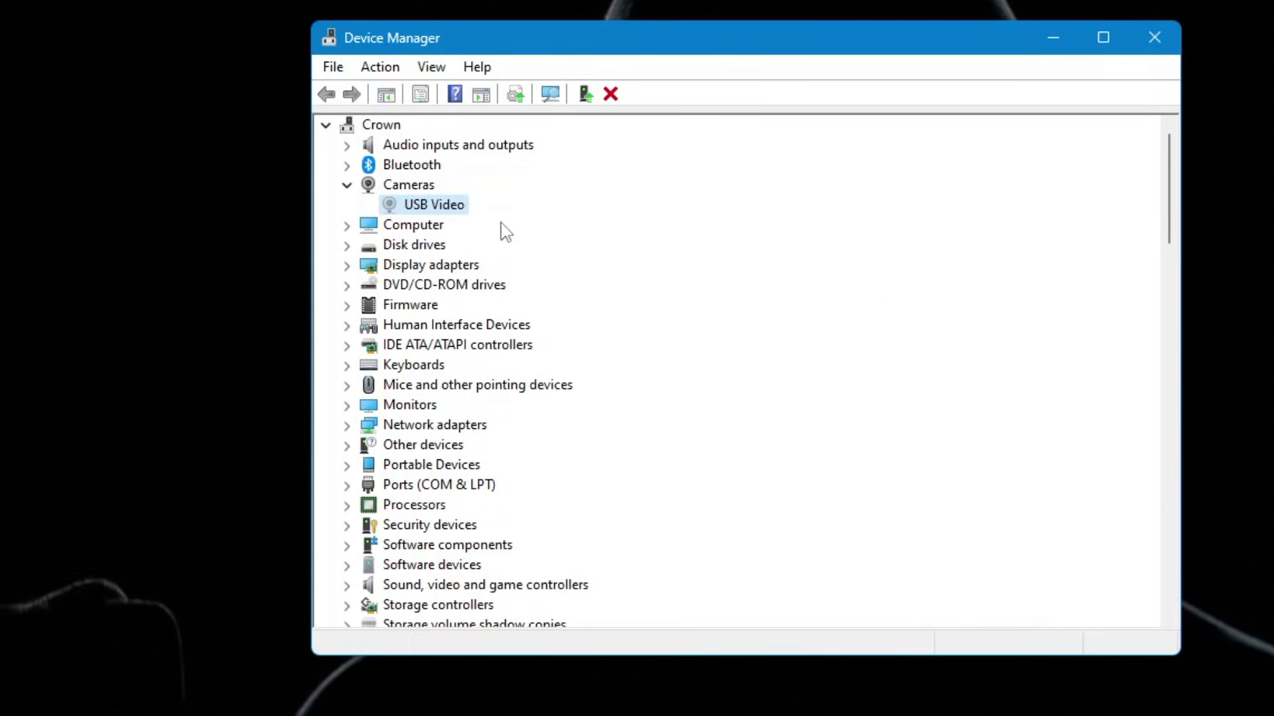
# Step: Start uninstalling the USB Video device, then cancel it
pyautogui.rightClick(447, 209)
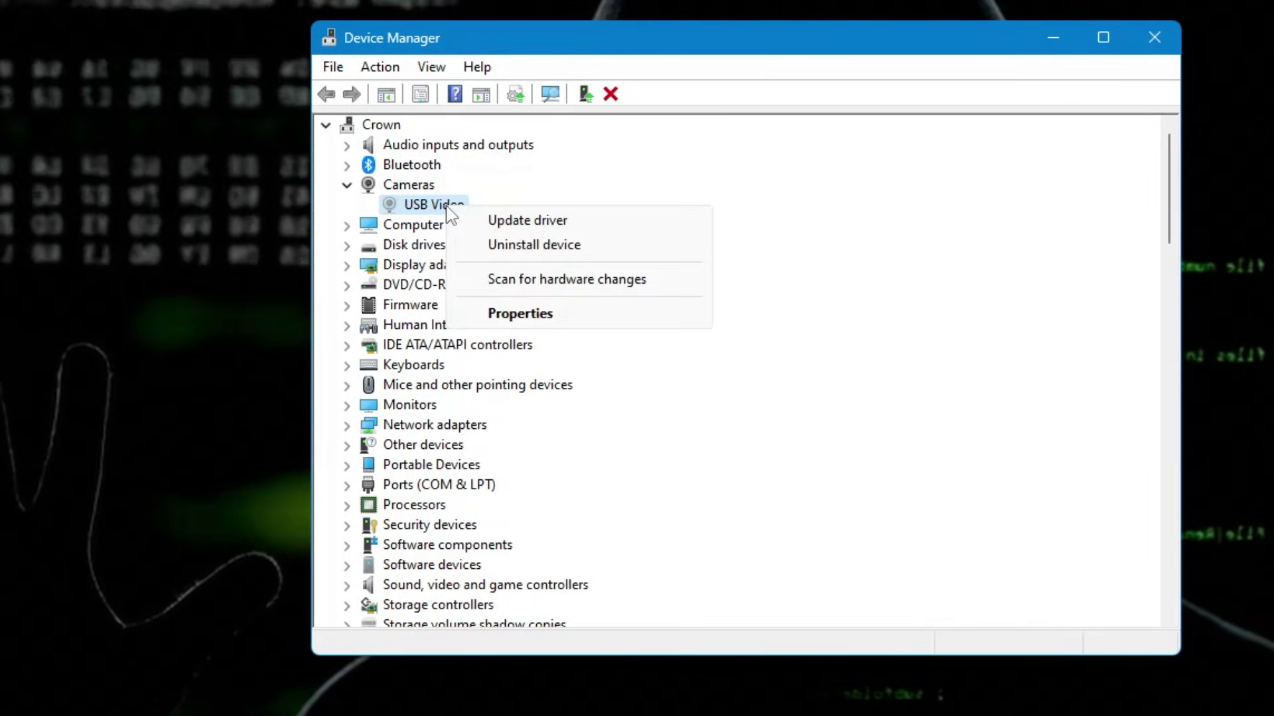
pyautogui.click(524, 245)
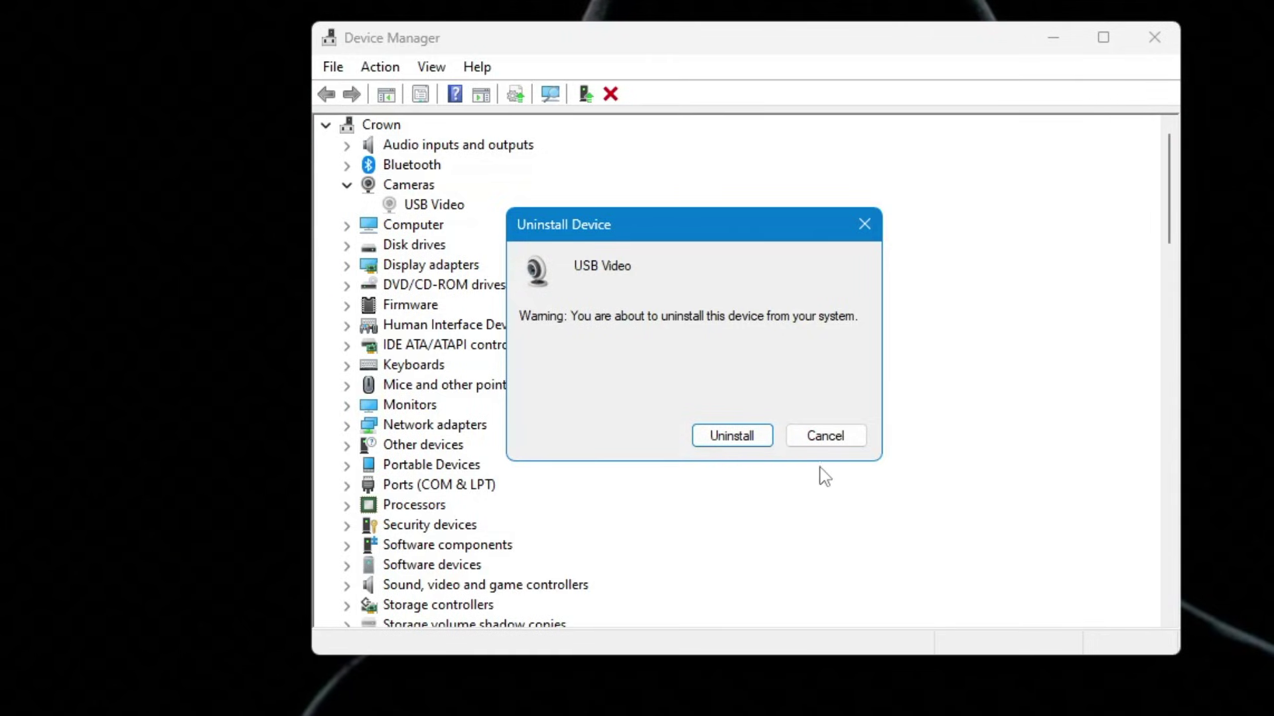
pyautogui.click(820, 441)
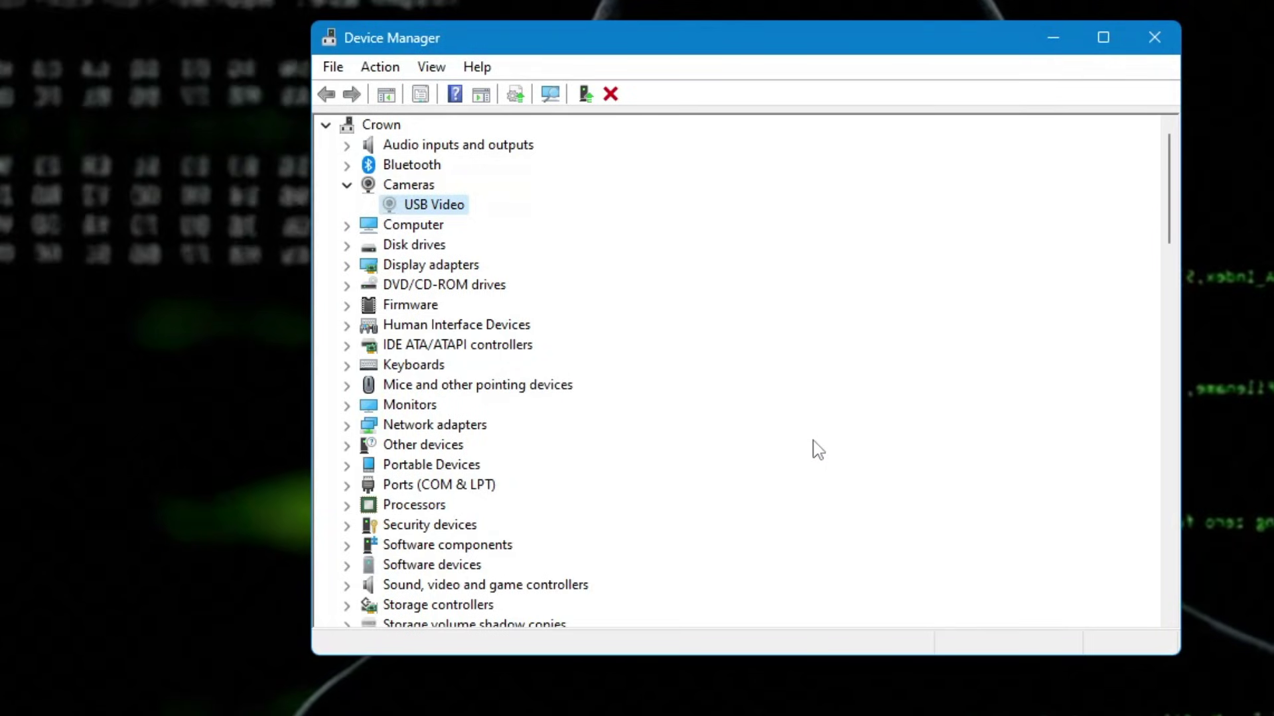
# Step: Close Device Manager and open Virus & threat protection's Manage settings via a 'virus' search
pyautogui.click(1154, 37)
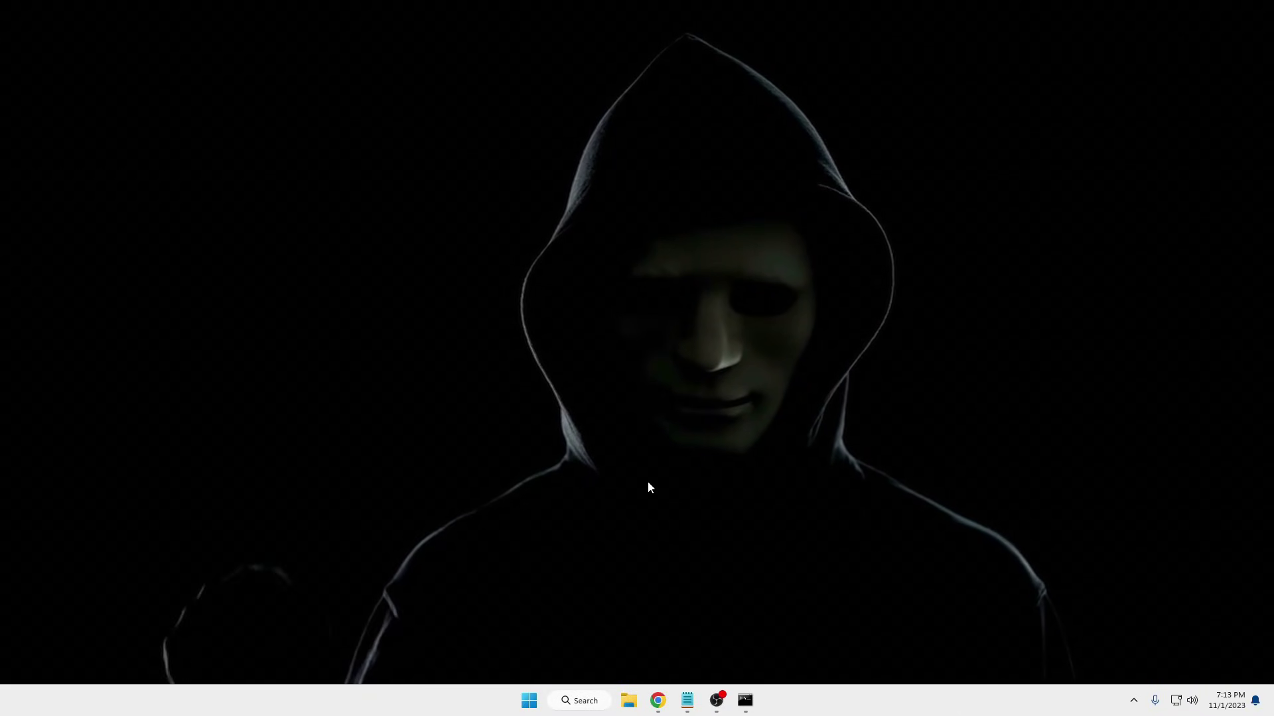
pyautogui.click(585, 701)
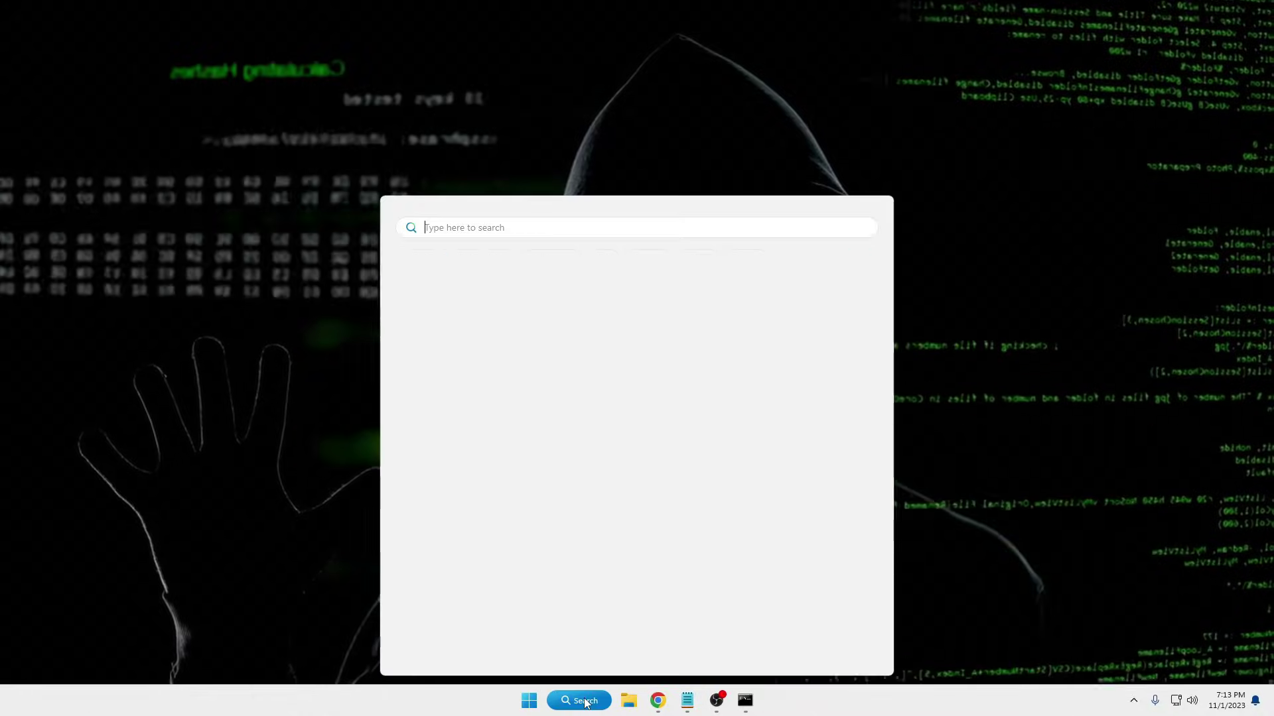
pyautogui.write('virus')
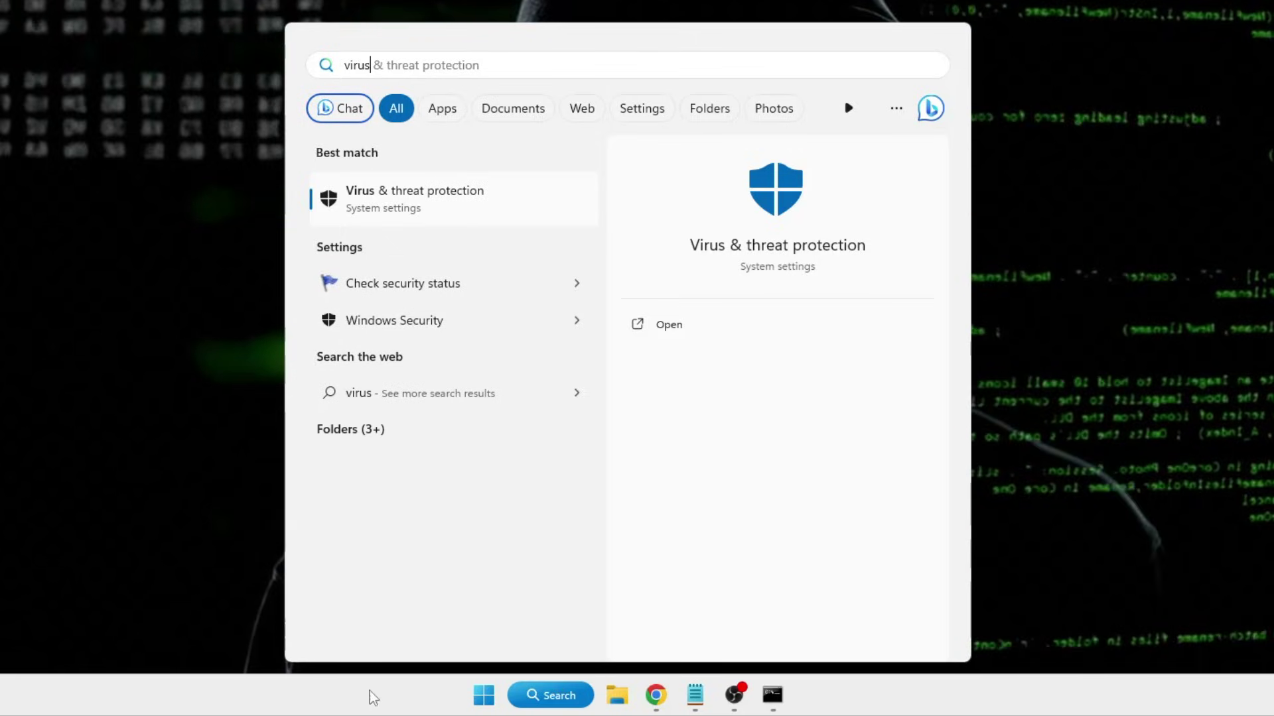
pyautogui.click(418, 208)
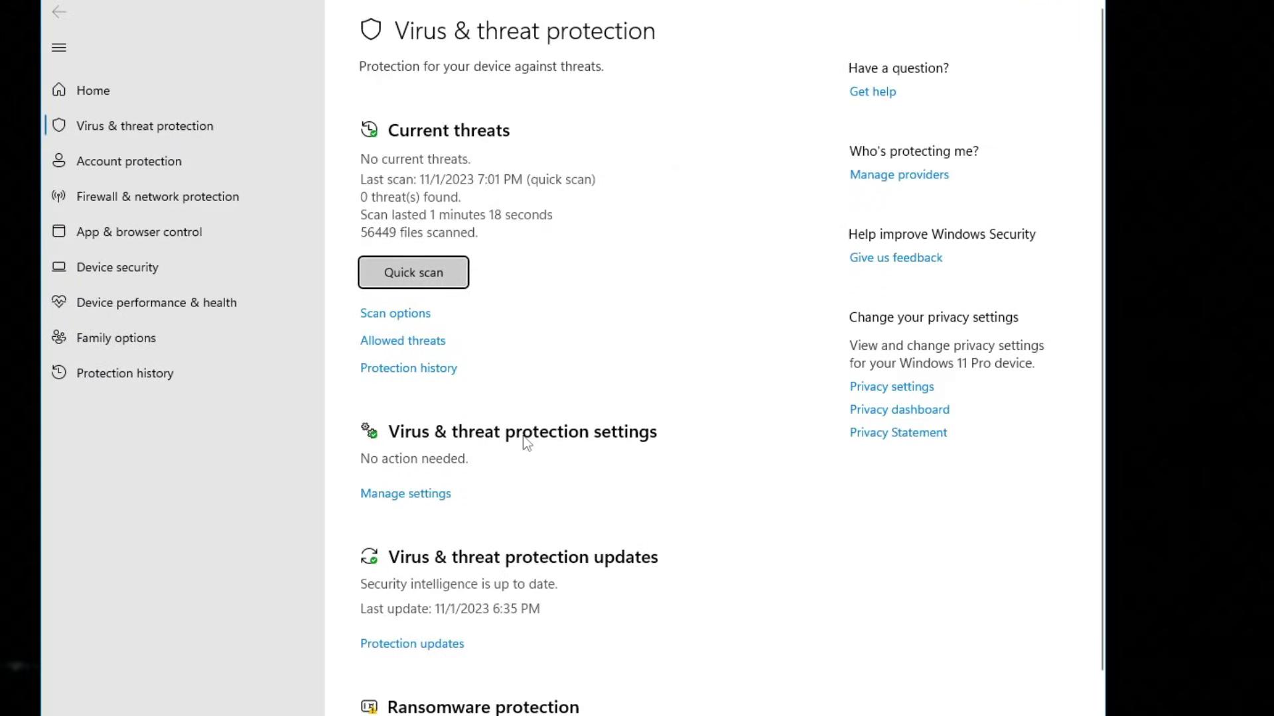
pyautogui.click(413, 495)
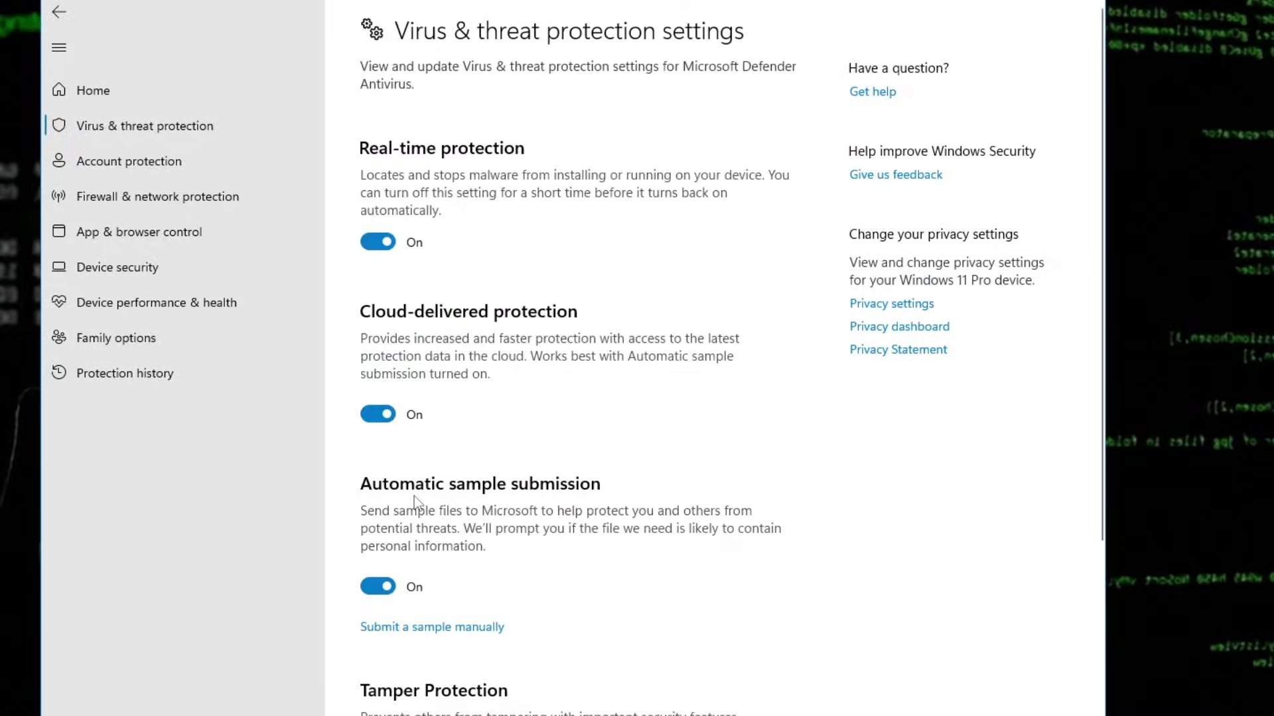
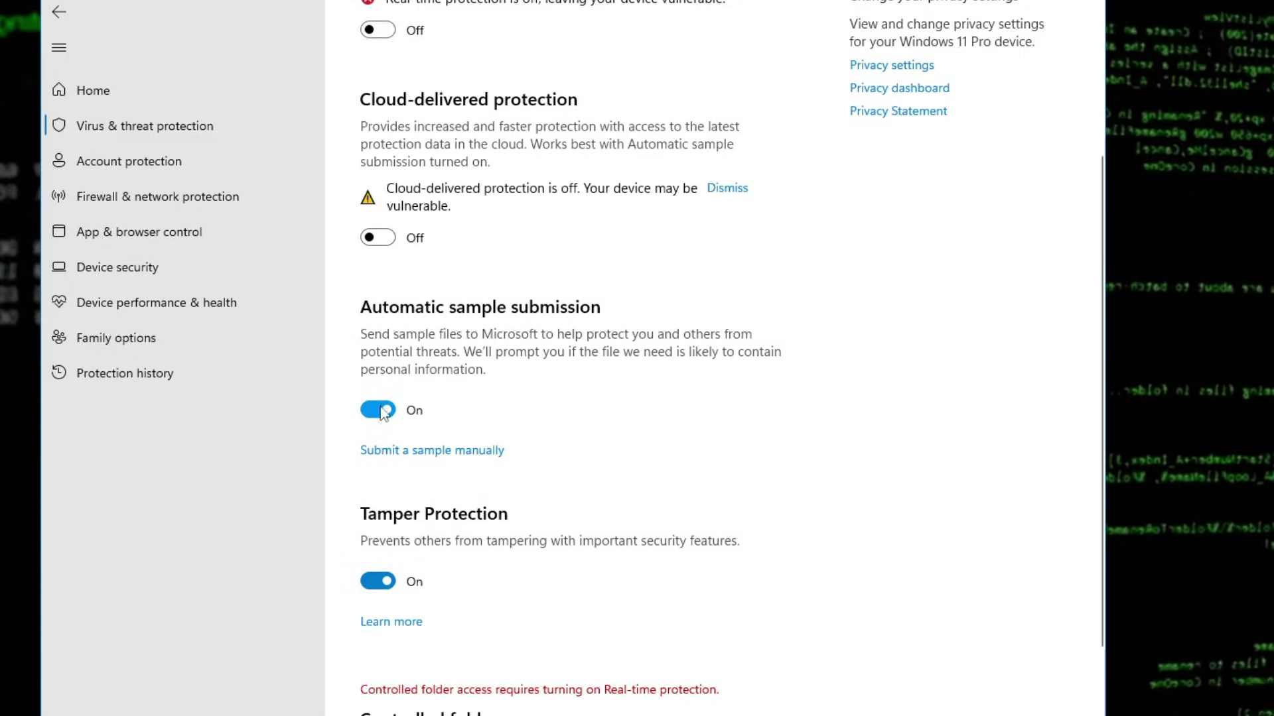
# Step: Switch Automatic sample submission to Off in Virus & threat protection settings
pyautogui.click(379, 414)
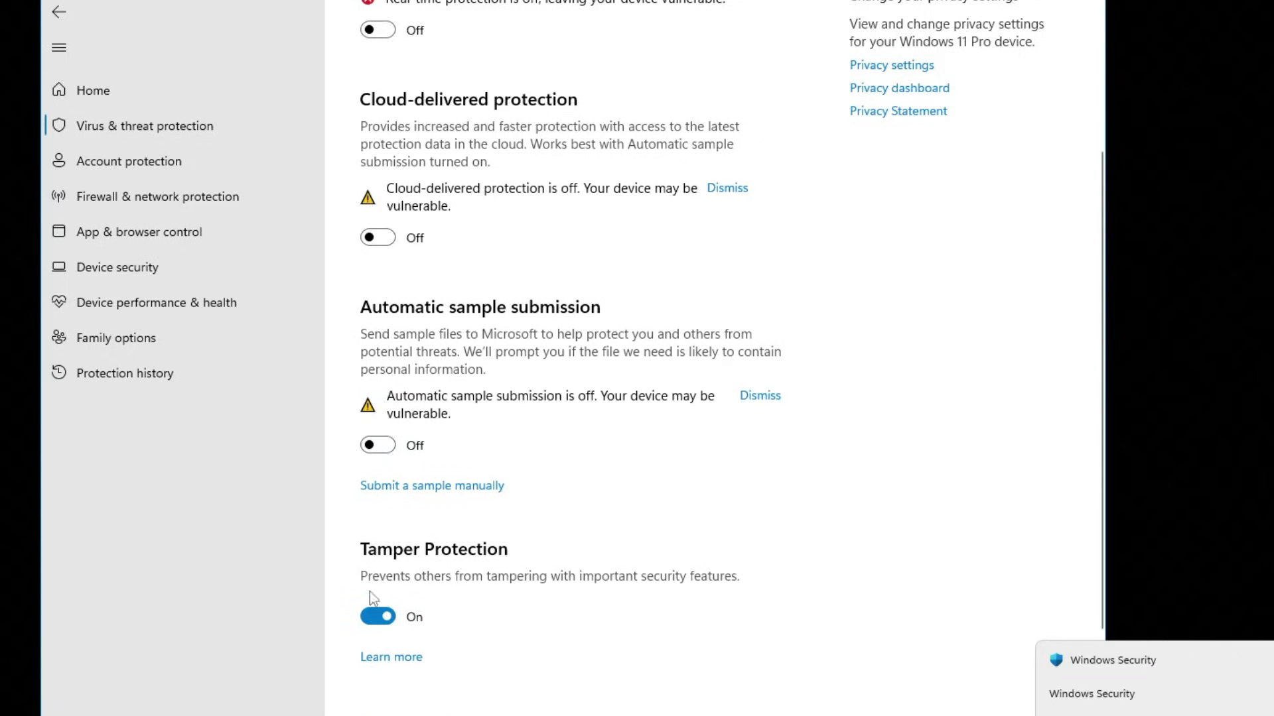
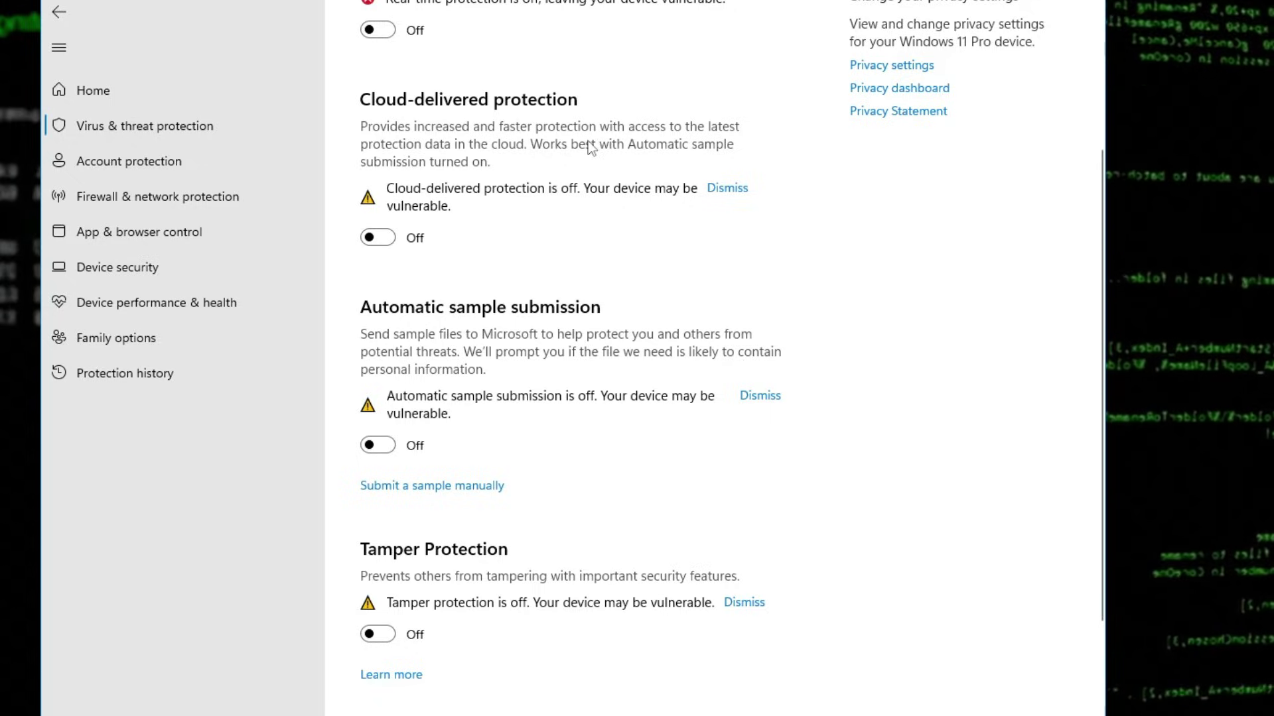
# Step: Switch the Real-time protection, Cloud-delivered protection and Automatic sample submission toggles to On
pyautogui.scroll(5, 590, 147)
pyautogui.click(378, 347)
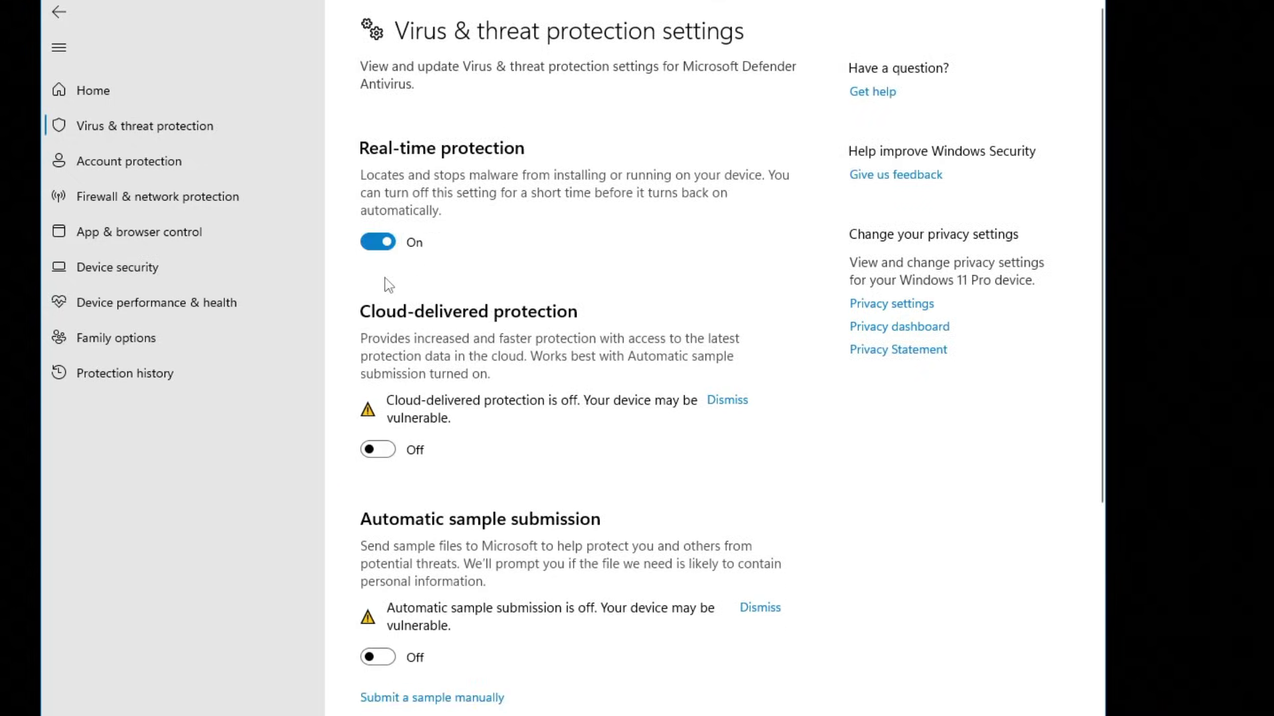
pyautogui.click(388, 455)
pyautogui.click(378, 619)
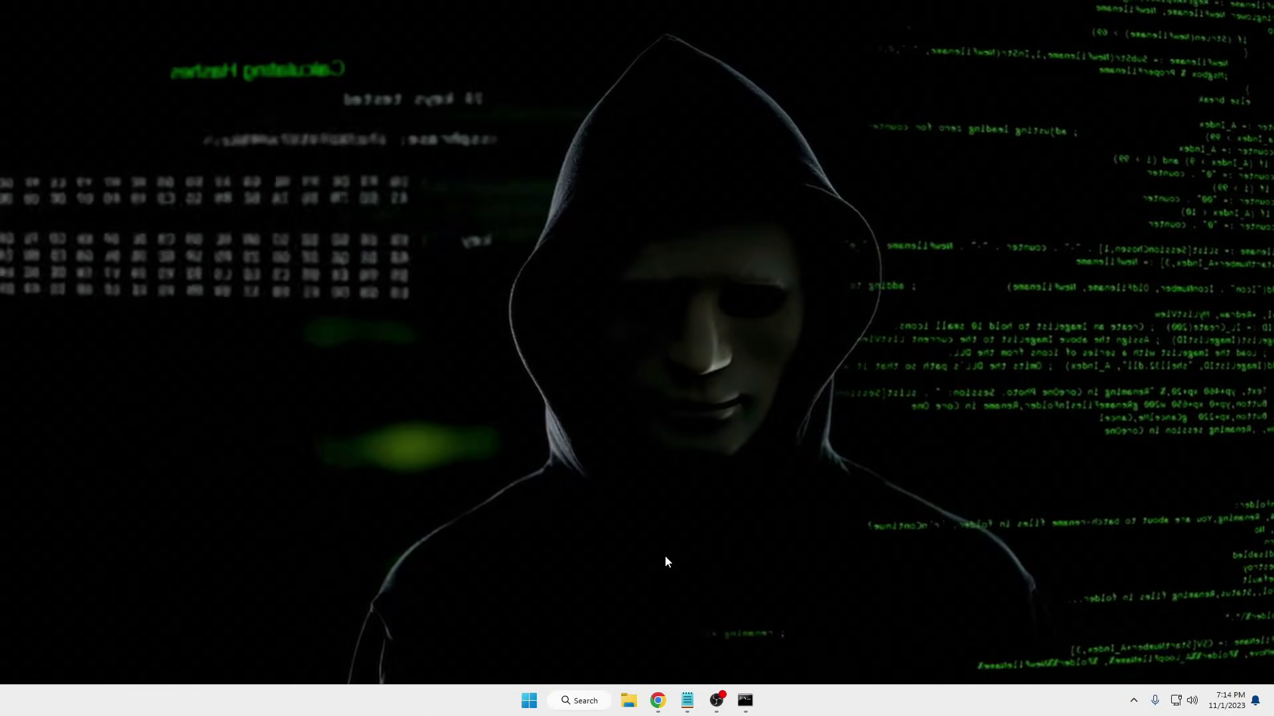
# Step: In the Chrome new-tab window, search Google for 'hp webcam w100 driver' using the suggestion
pyautogui.moveTo(657, 701)
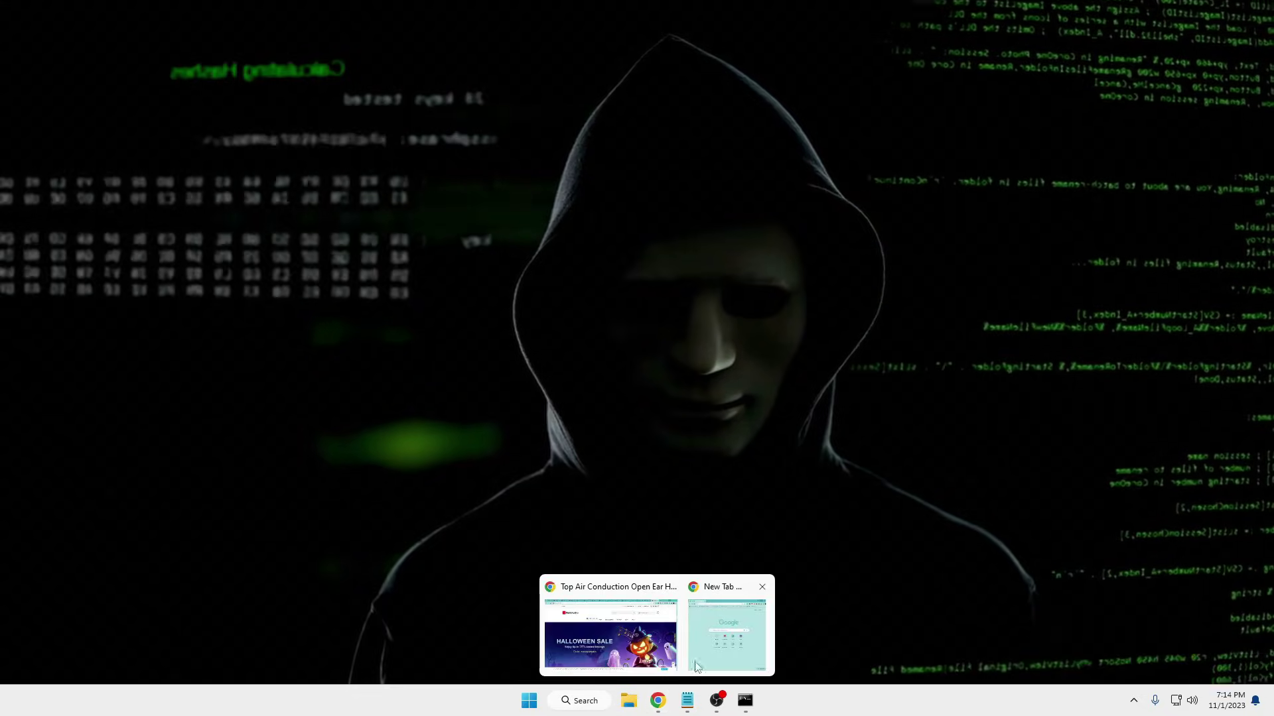
pyautogui.click(696, 666)
pyautogui.click(1233, 33)
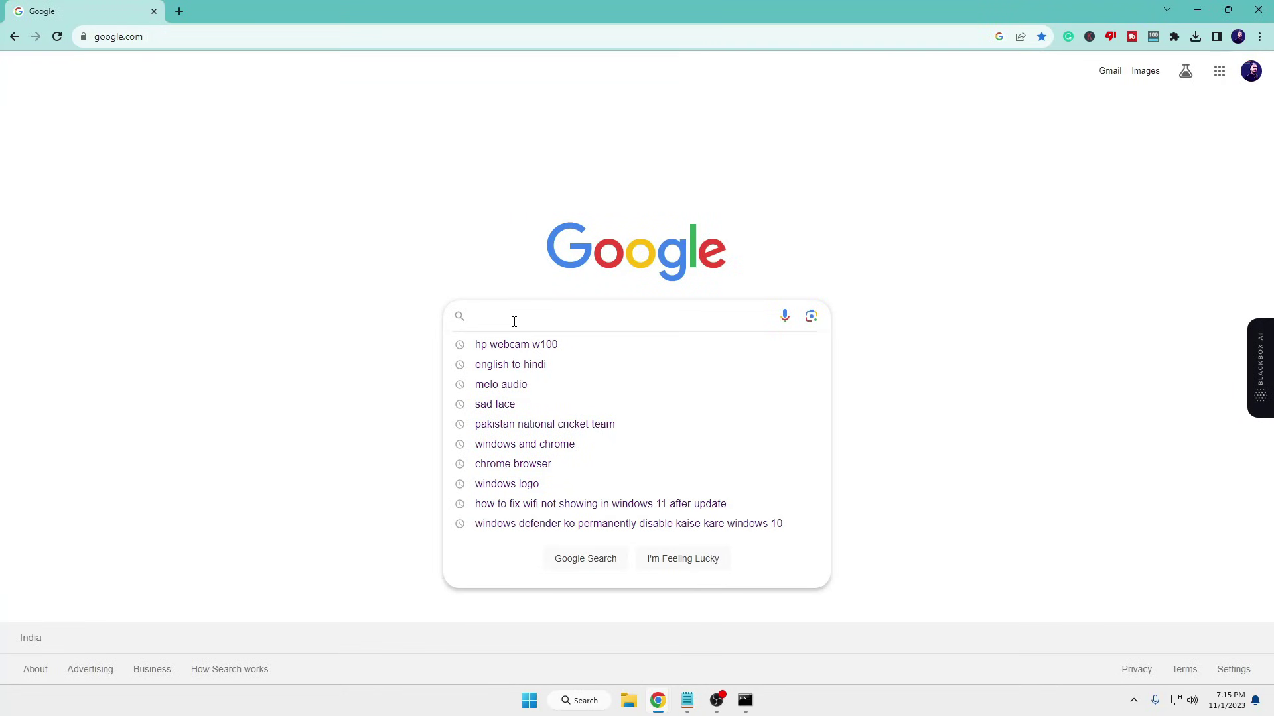
pyautogui.write('hp we')
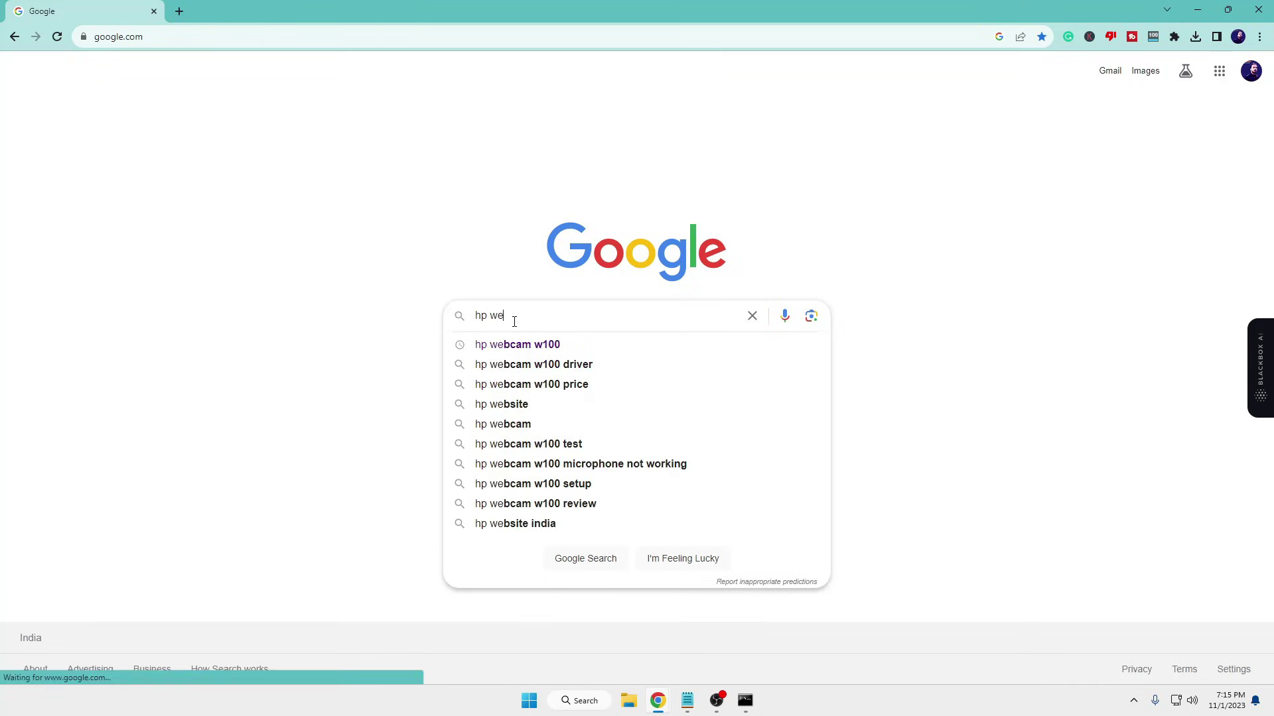
pyautogui.press('Down')
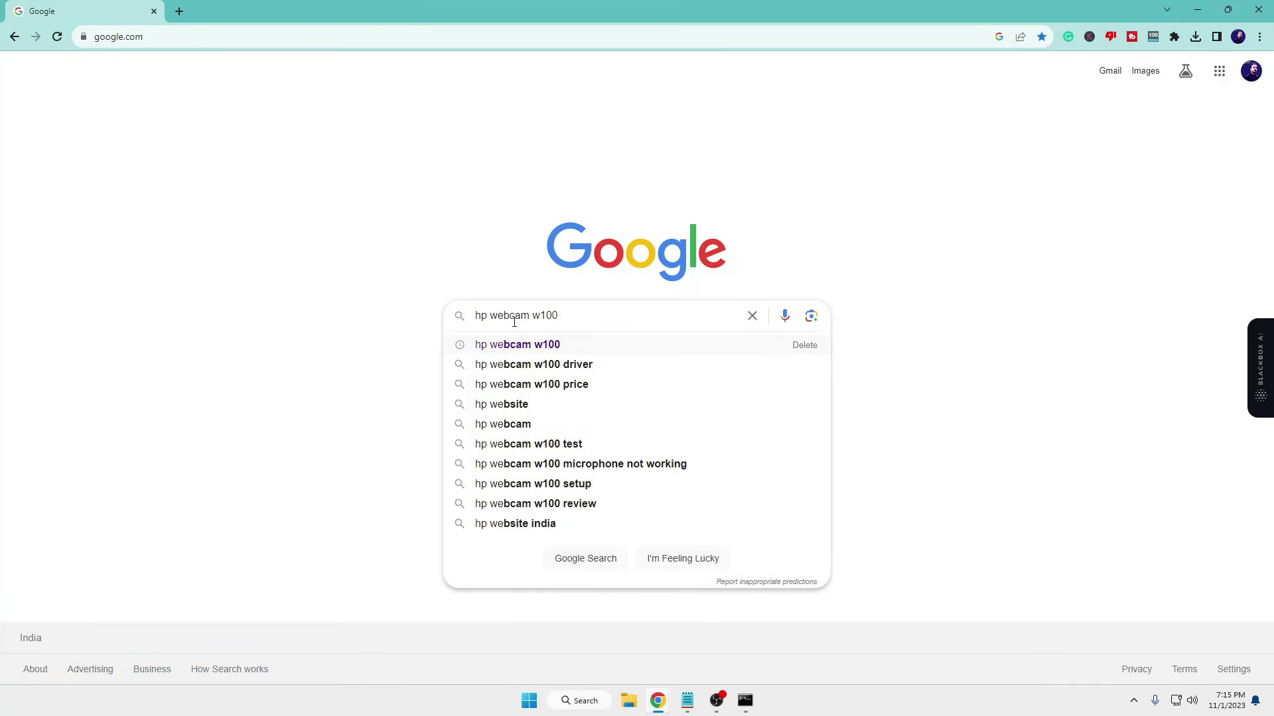
pyautogui.press('Return')
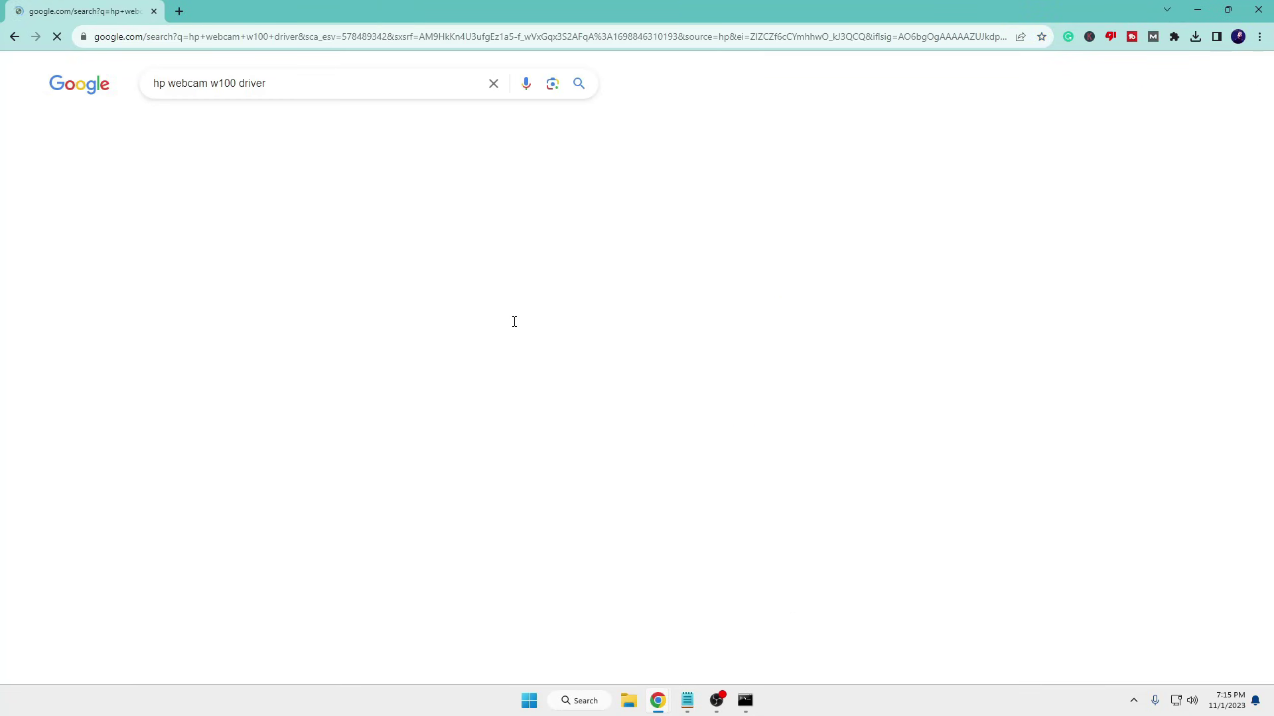
pyautogui.scroll(-1, 381, 322)
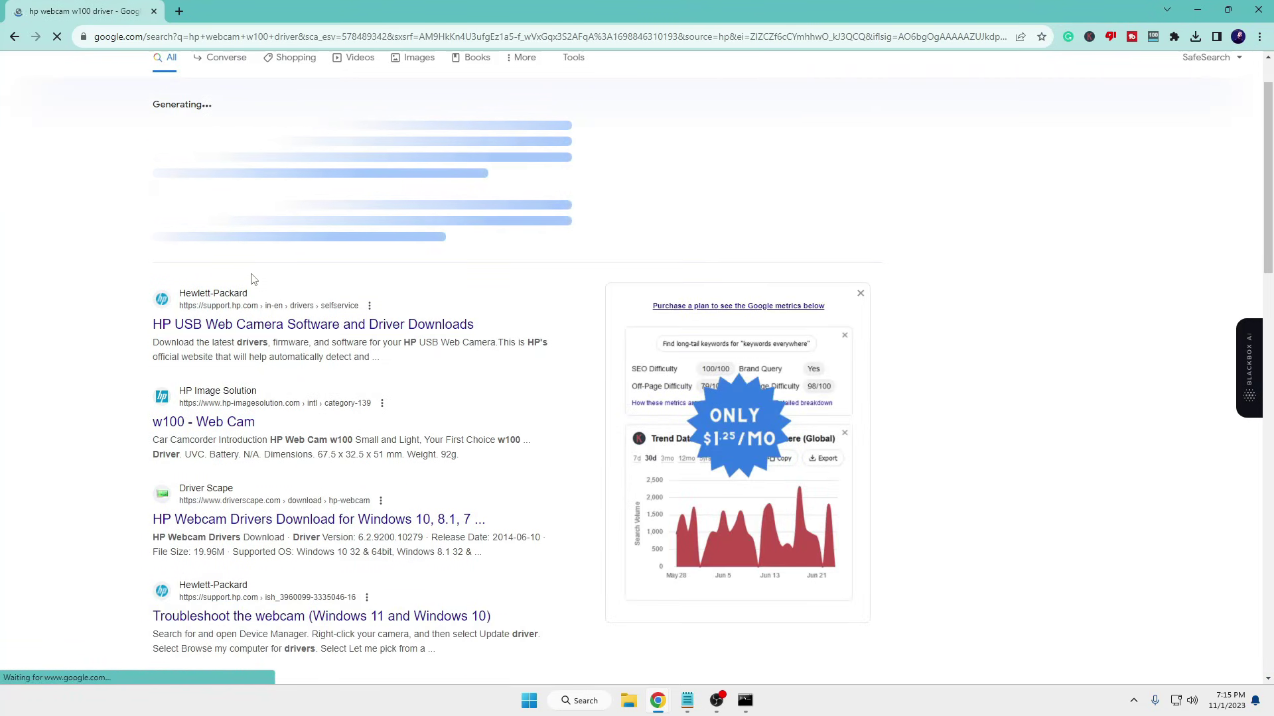
# Step: Open HP's USB Web Camera downloads page, pick Windows 2000 as OS and version, and expand Driver-USB
pyautogui.click(285, 325)
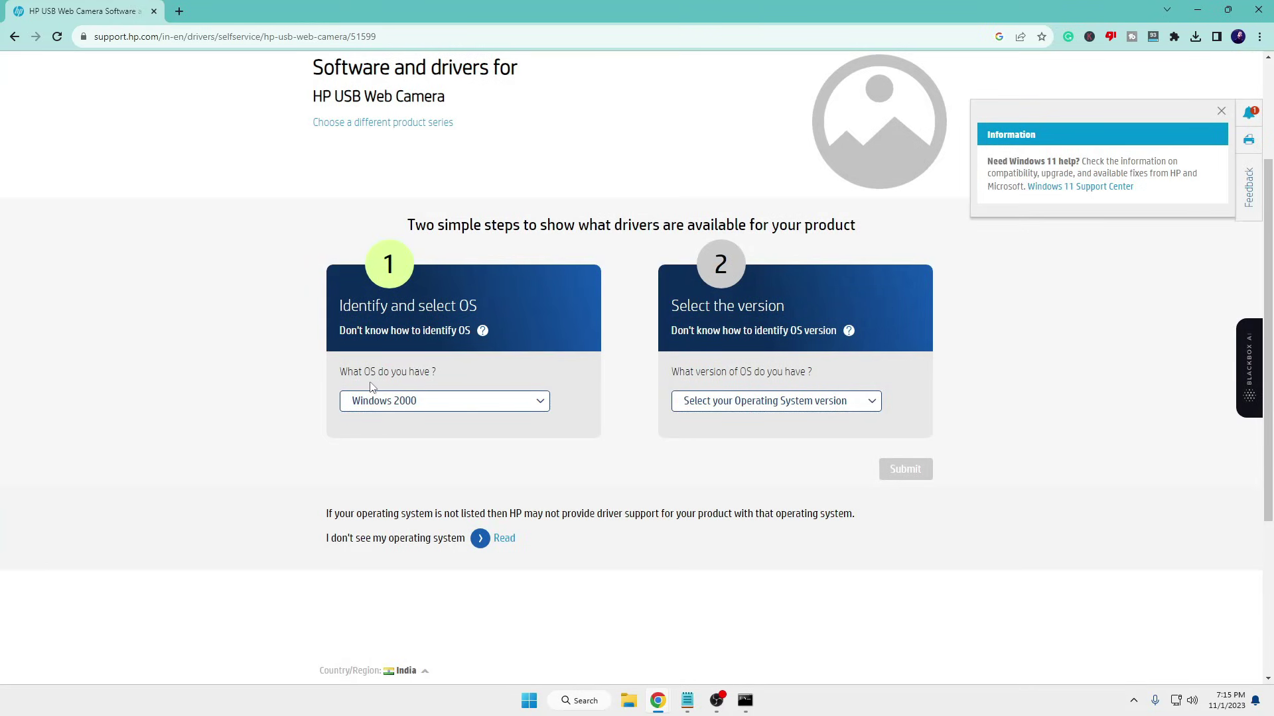
pyautogui.click(432, 406)
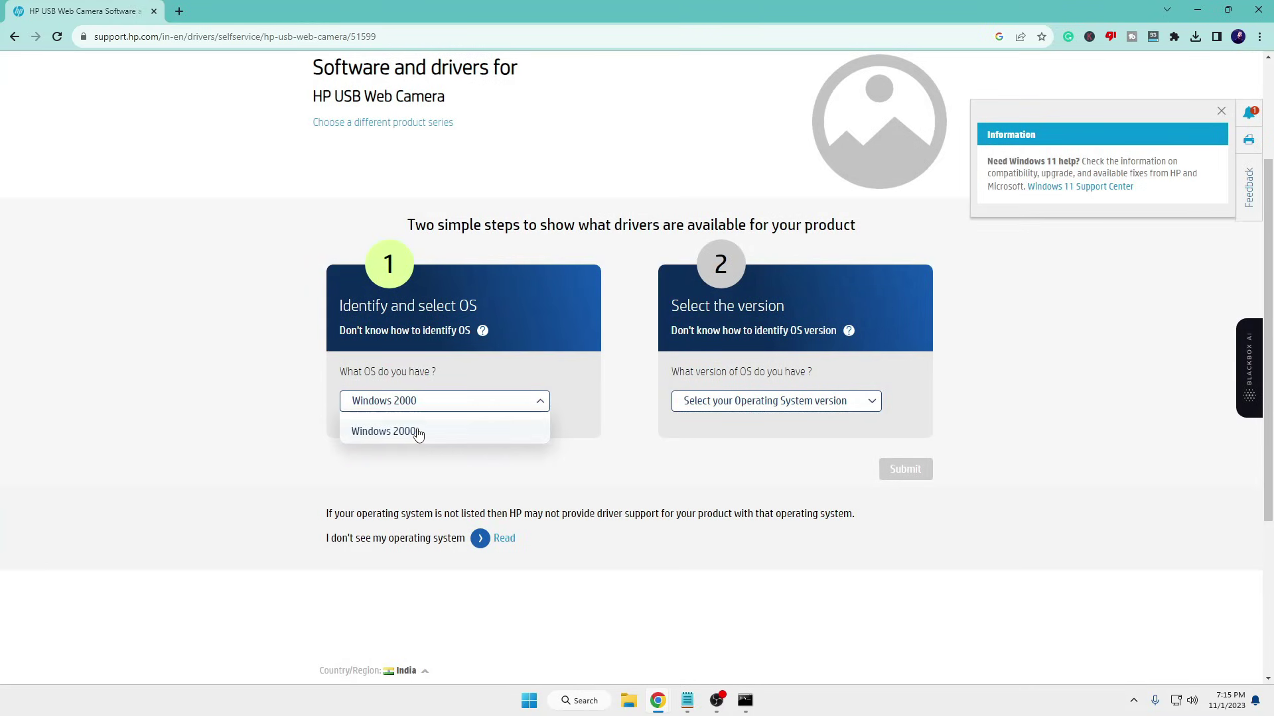
pyautogui.click(418, 431)
pyautogui.click(716, 406)
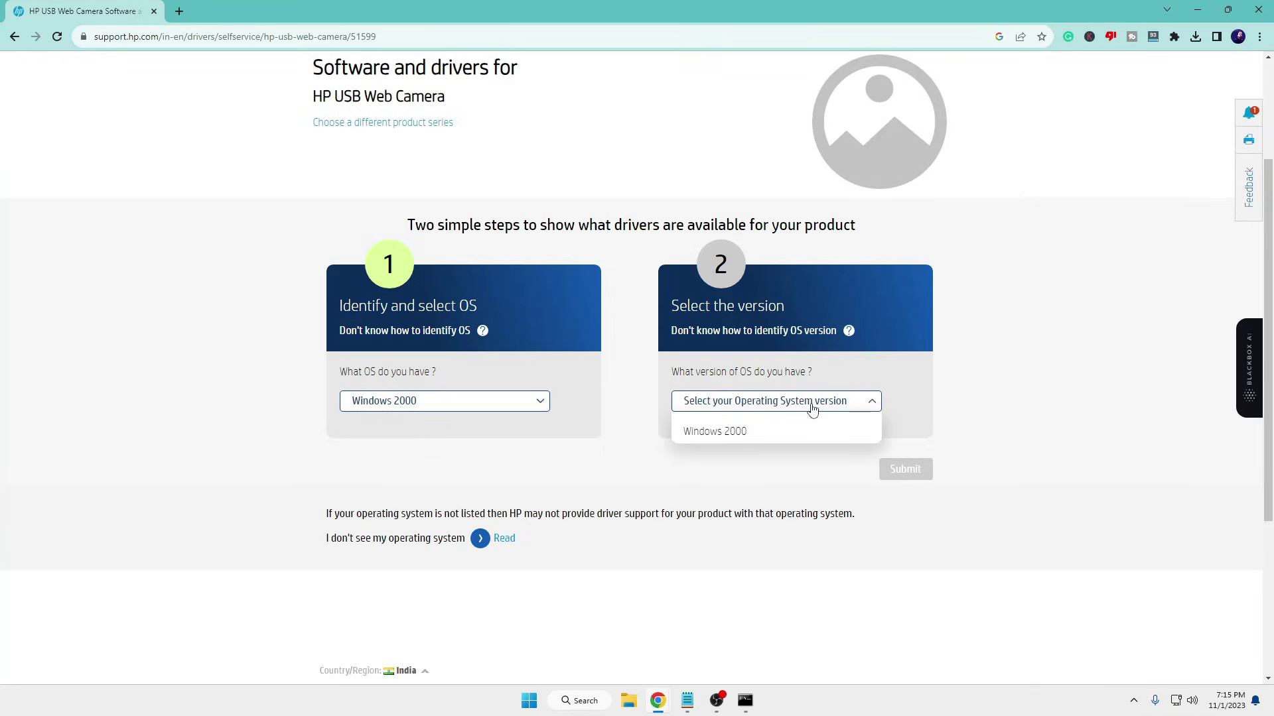
pyautogui.click(788, 432)
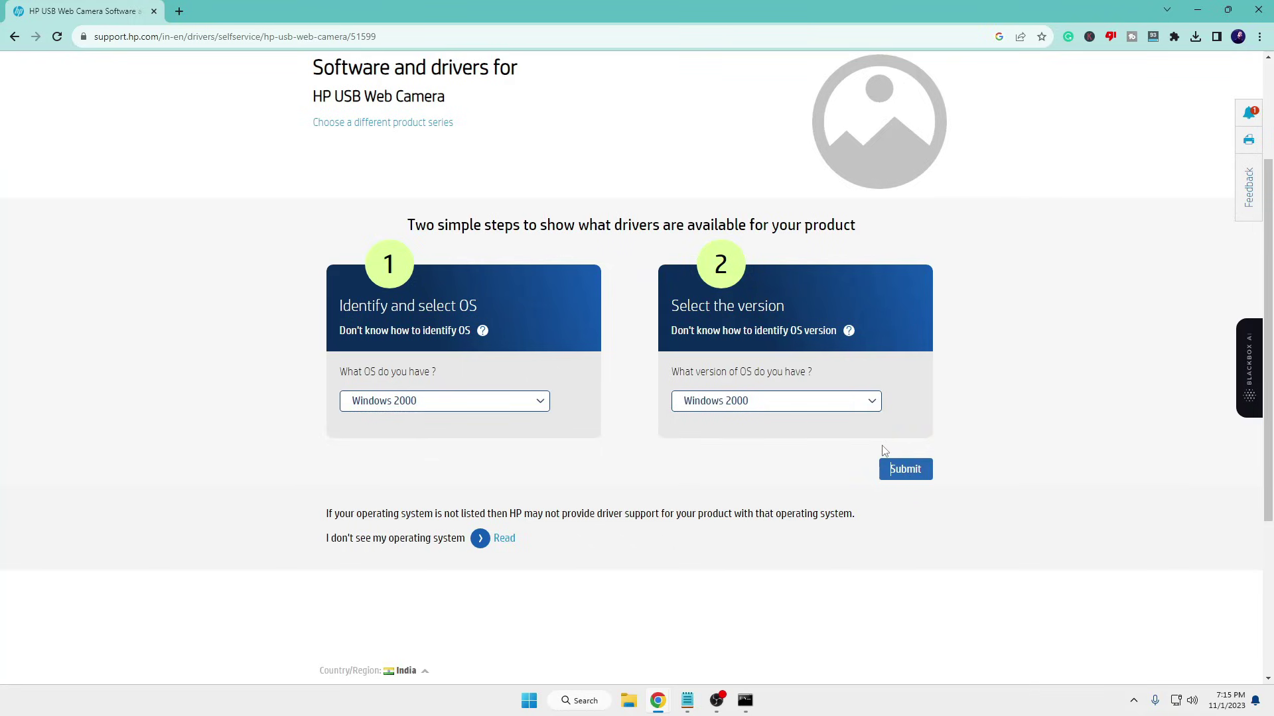
pyautogui.click(903, 469)
pyautogui.click(338, 393)
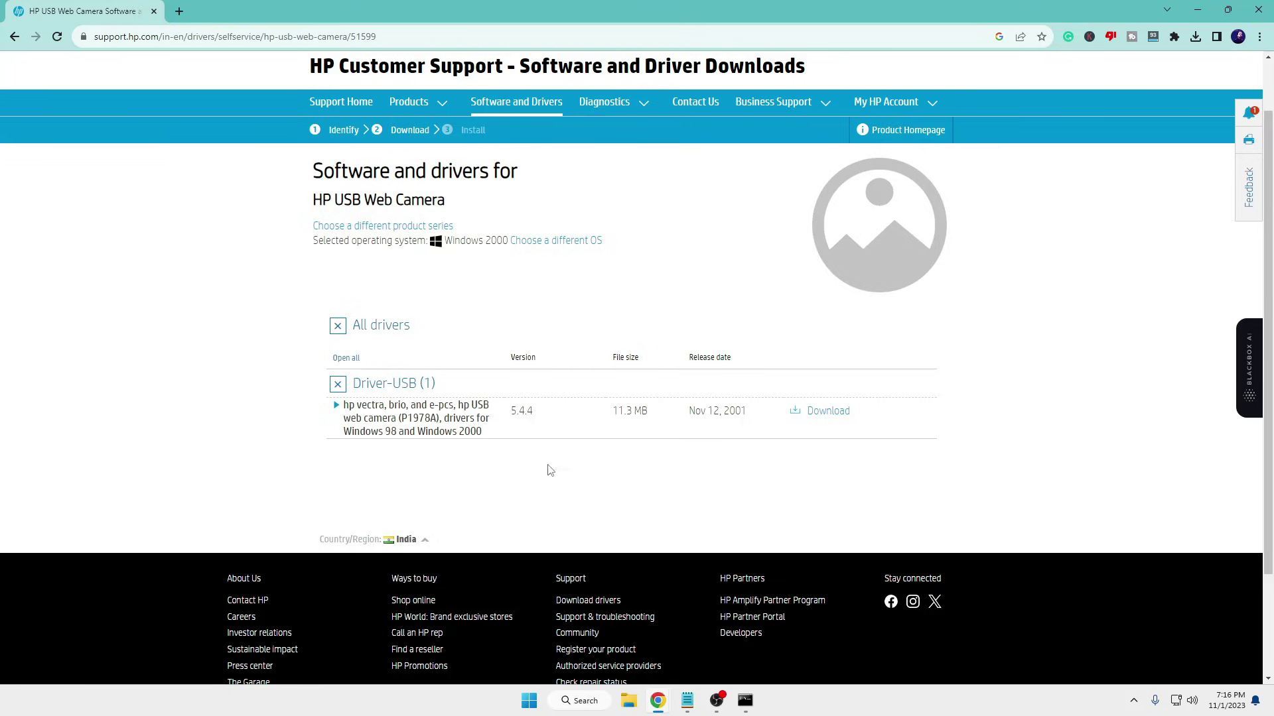
# Step: Check the DISM RestoreHealth progress (62.3%), minimize its Command Prompt, and bring up Windows search
pyautogui.click(759, 704)
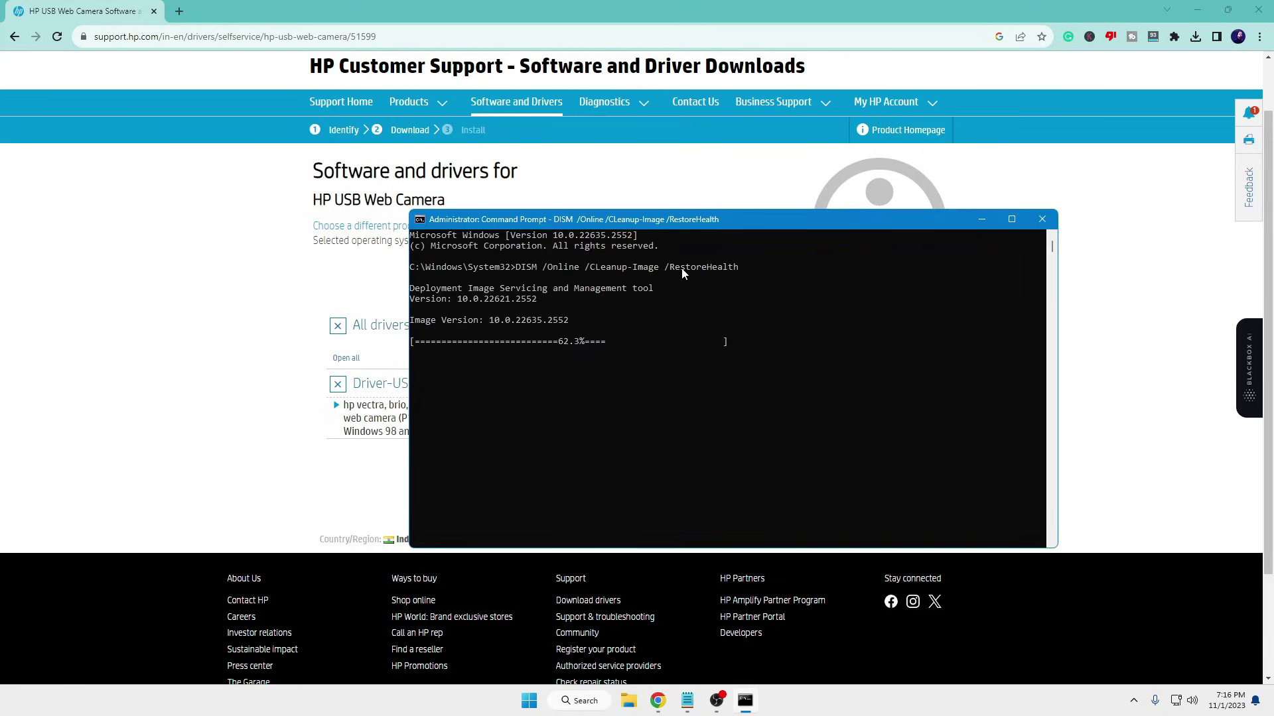
pyautogui.moveTo(678, 227); pyautogui.dragTo(728, 219)
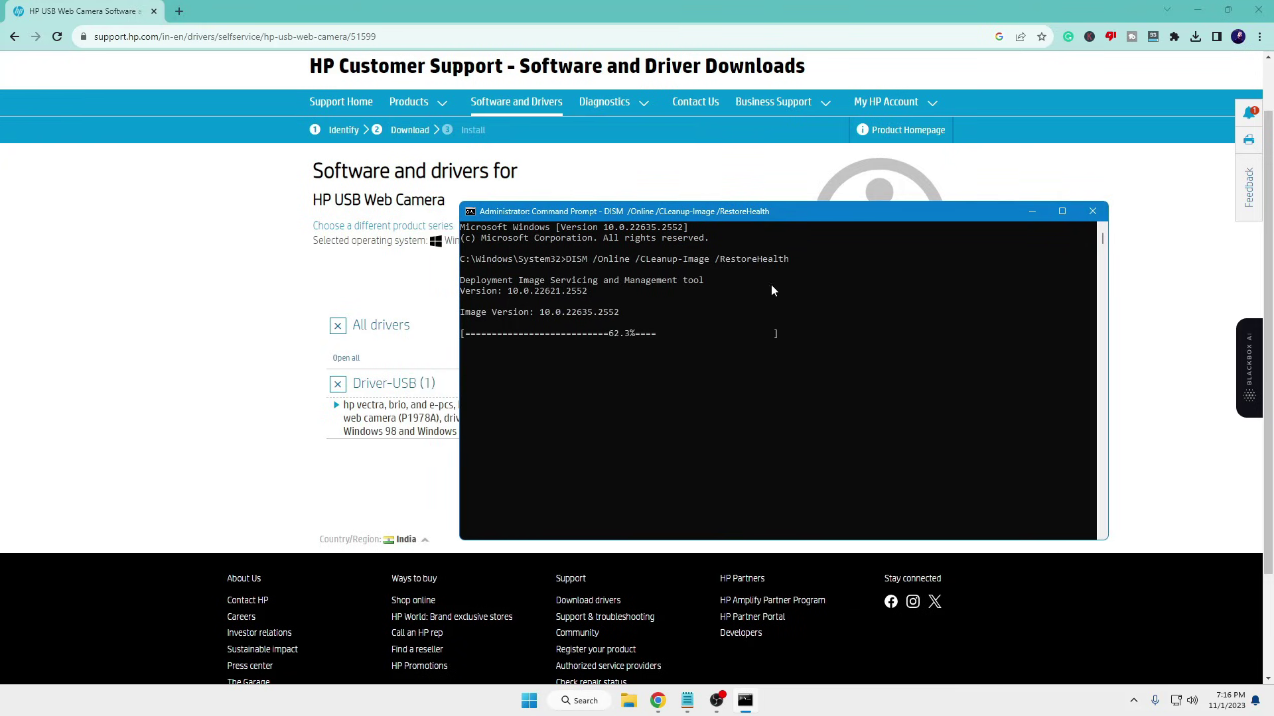
pyautogui.click(1032, 211)
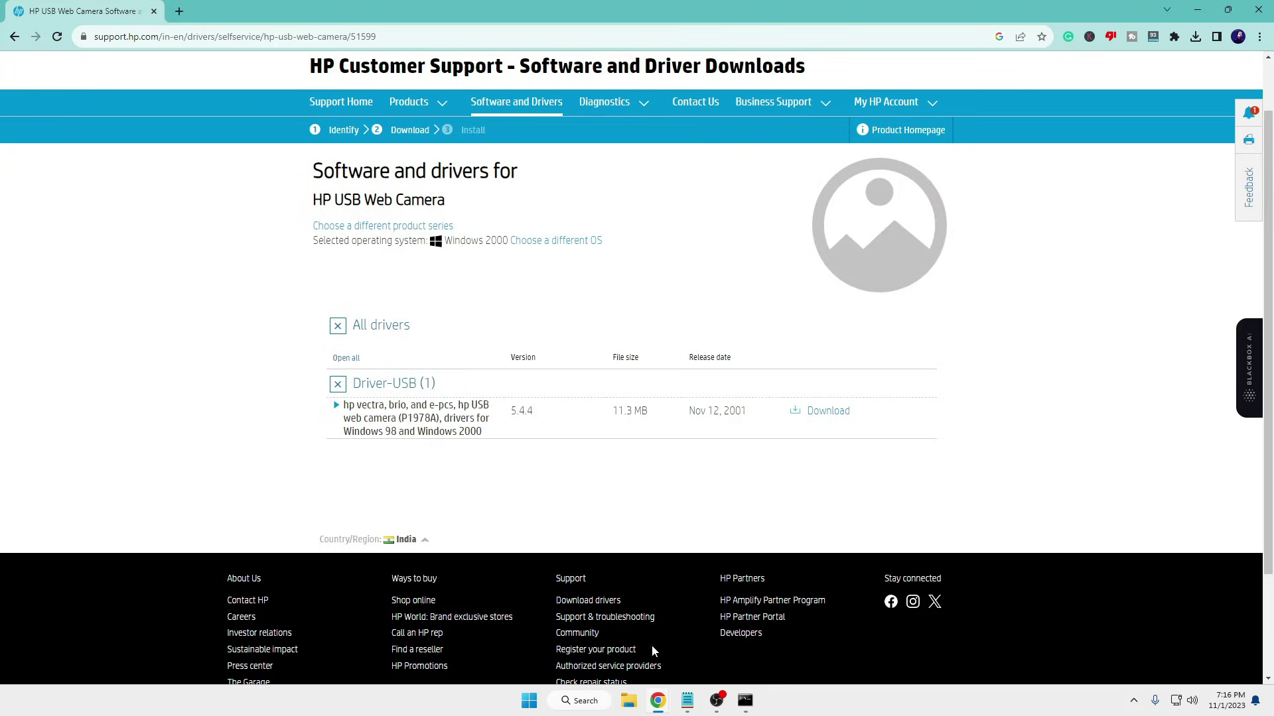
pyautogui.click(744, 704)
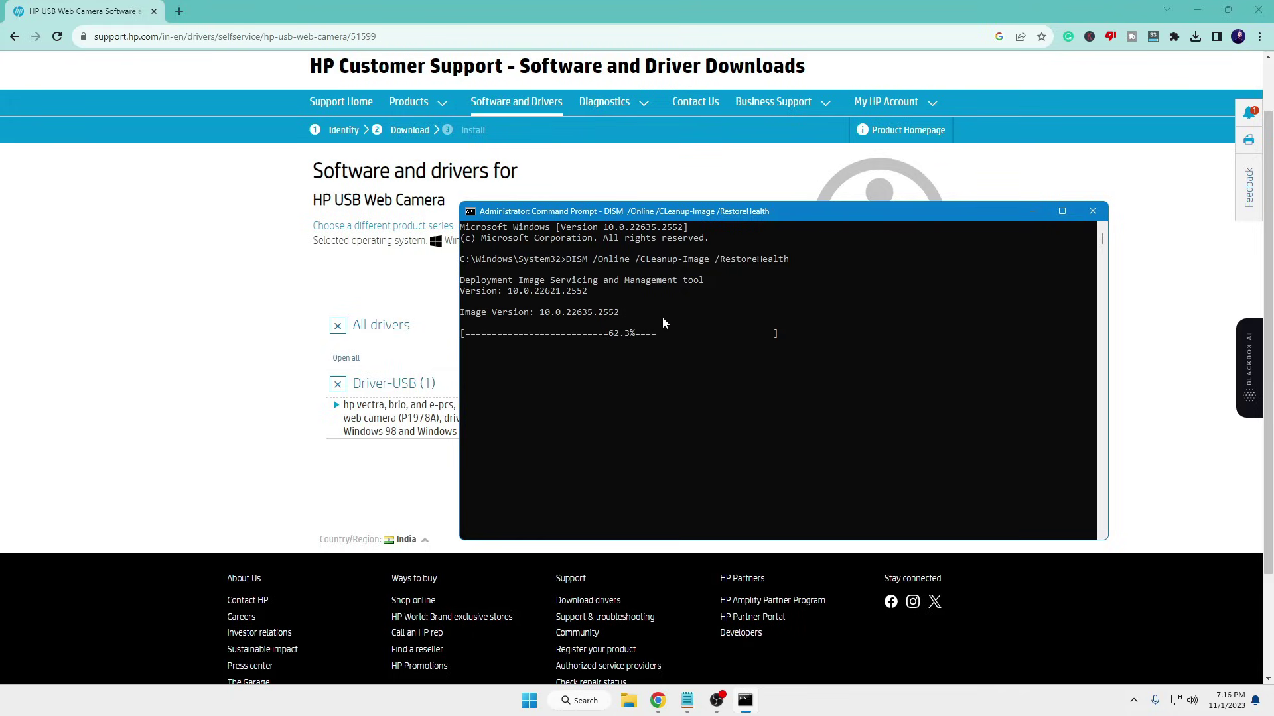
pyautogui.click(1033, 213)
pyautogui.click(584, 701)
# Step: From an administrator Command Prompt, run 'wmic bios get serialnumber', then return to HP's driver page
pyautogui.write('cmd')
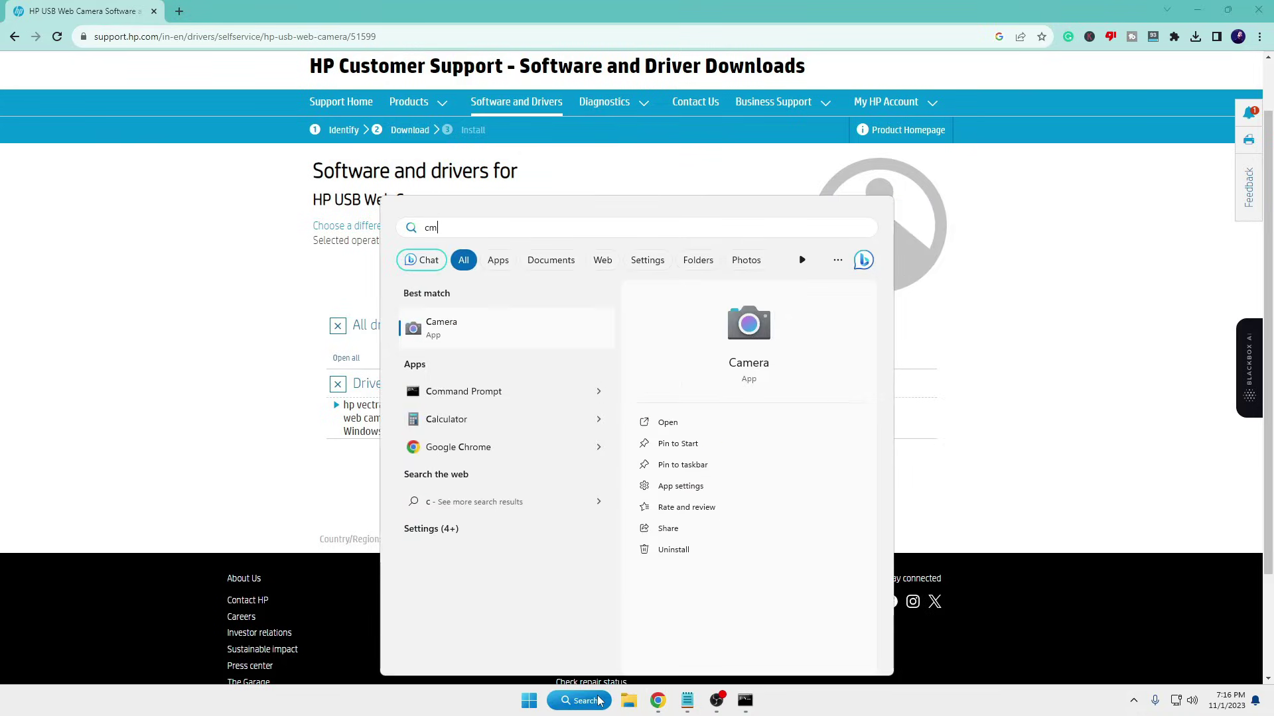
pyautogui.click(688, 442)
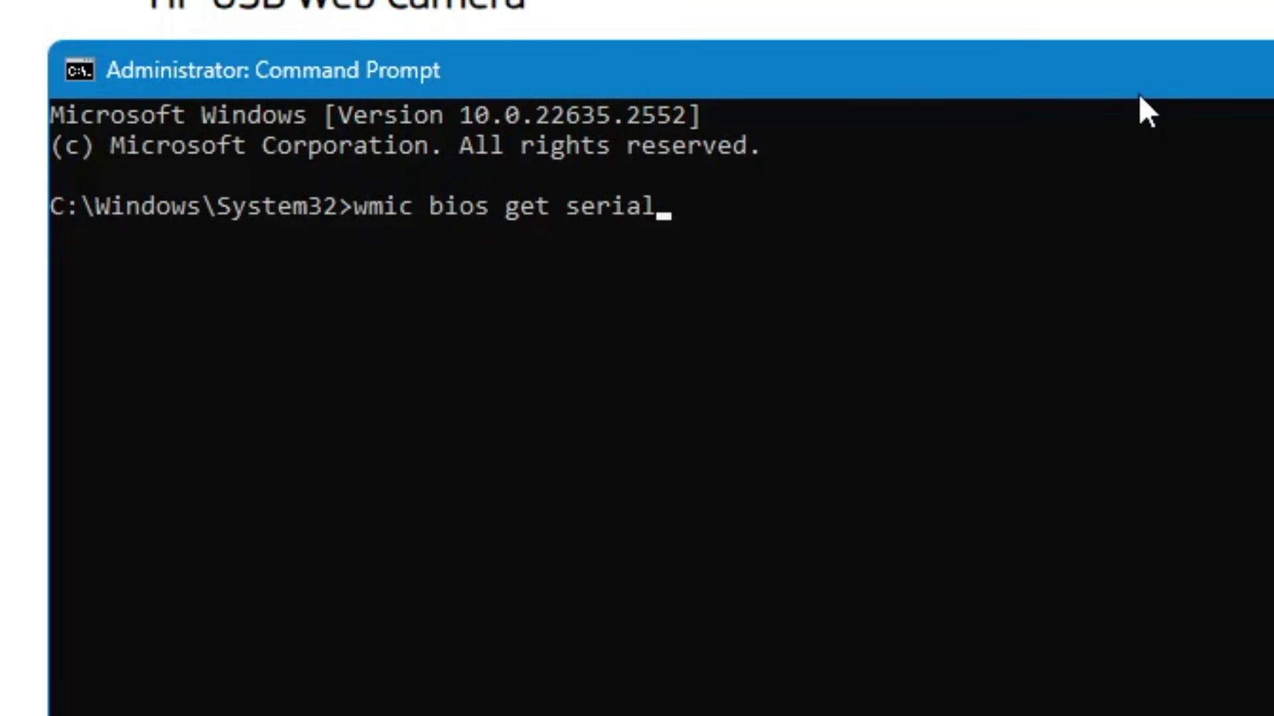
pyautogui.write('number')
pyautogui.press('Return')
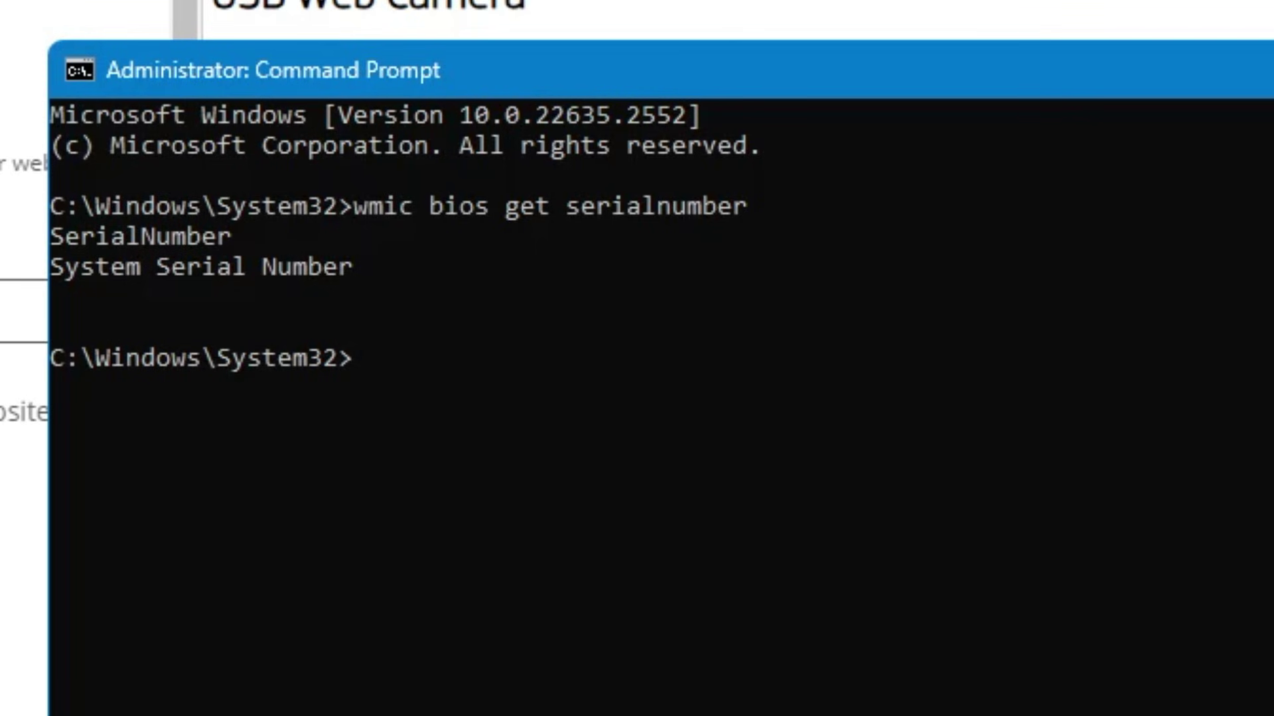
pyautogui.hotkey('alt', 'Tab')
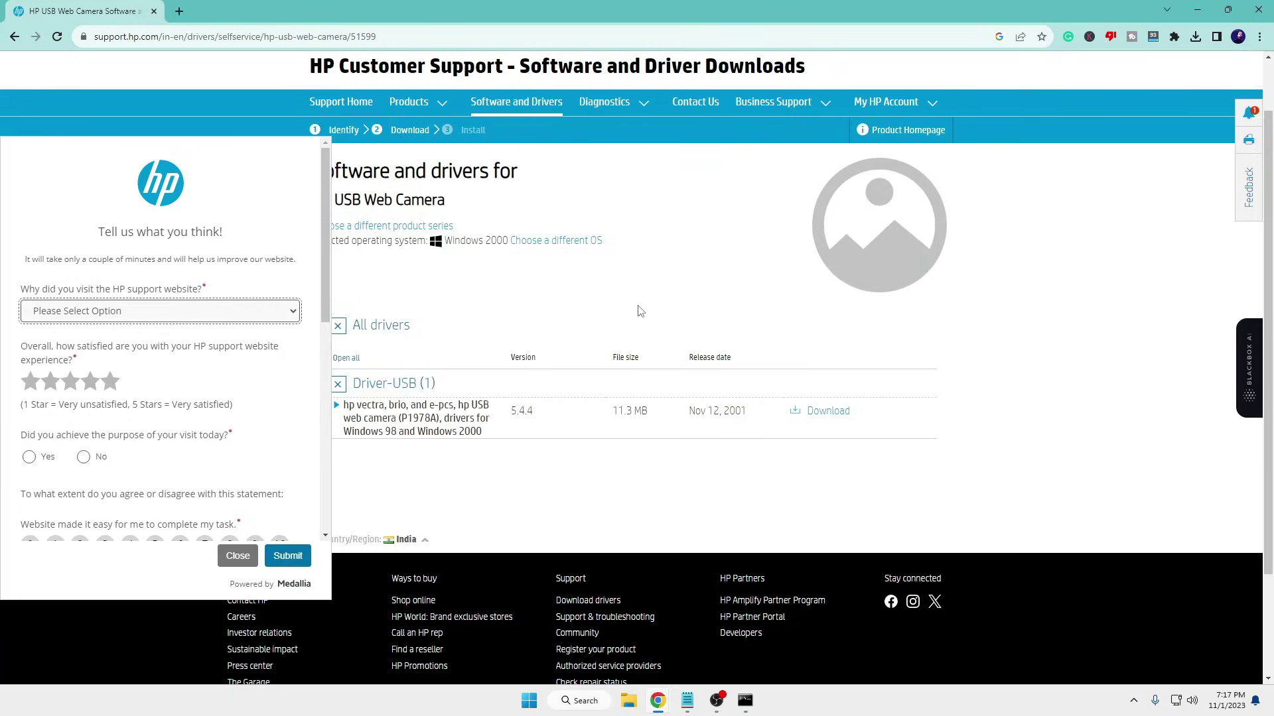